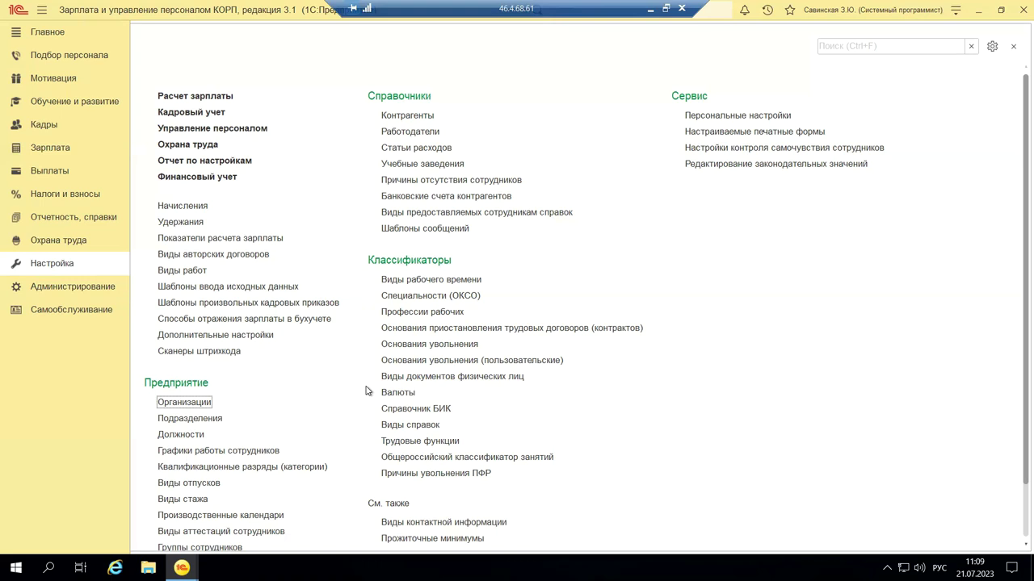
Switch to the 1С:ERP Управление предприятием demo base and view its platform and configuration version details.
scroll(365, 393, down, 3)
scroll(371, 396, up, 1)
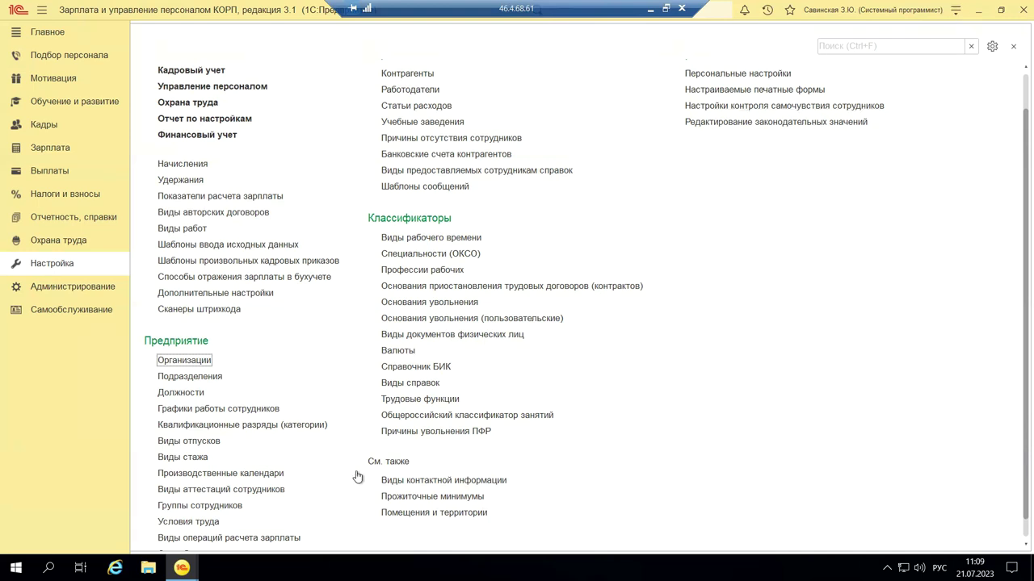
mouse_move(182, 567)
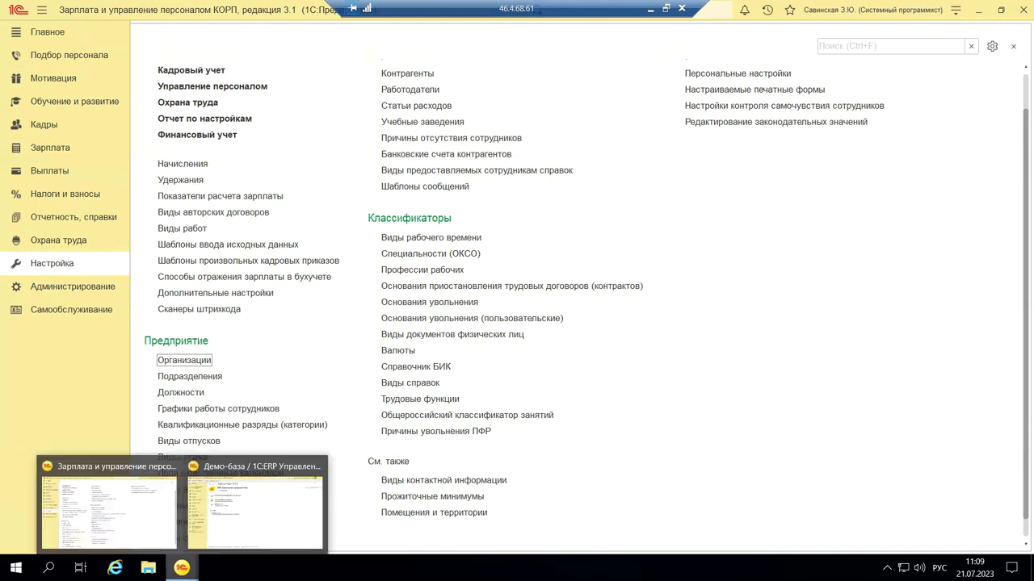
click(226, 533)
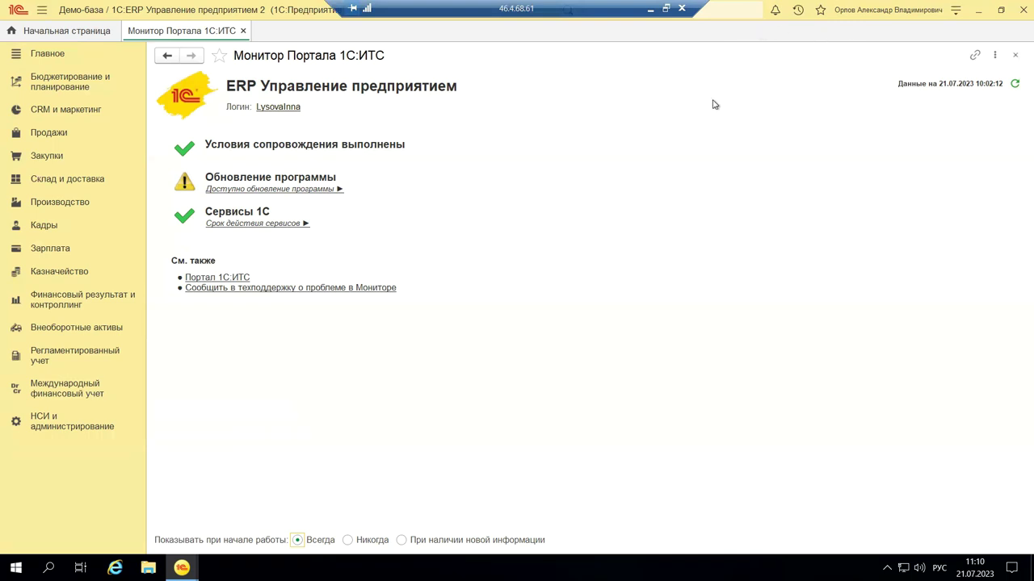
click(959, 16)
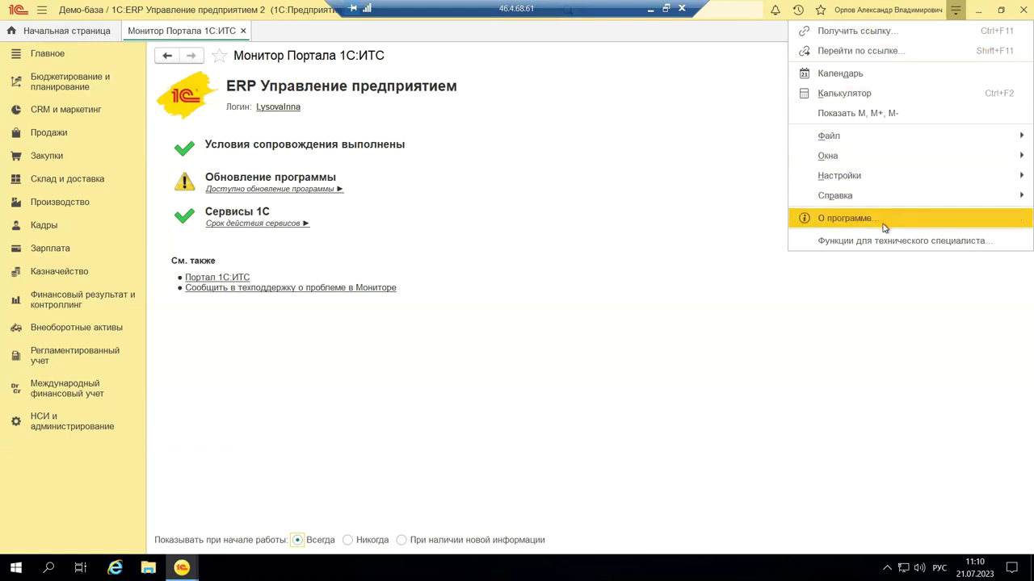
click(828, 221)
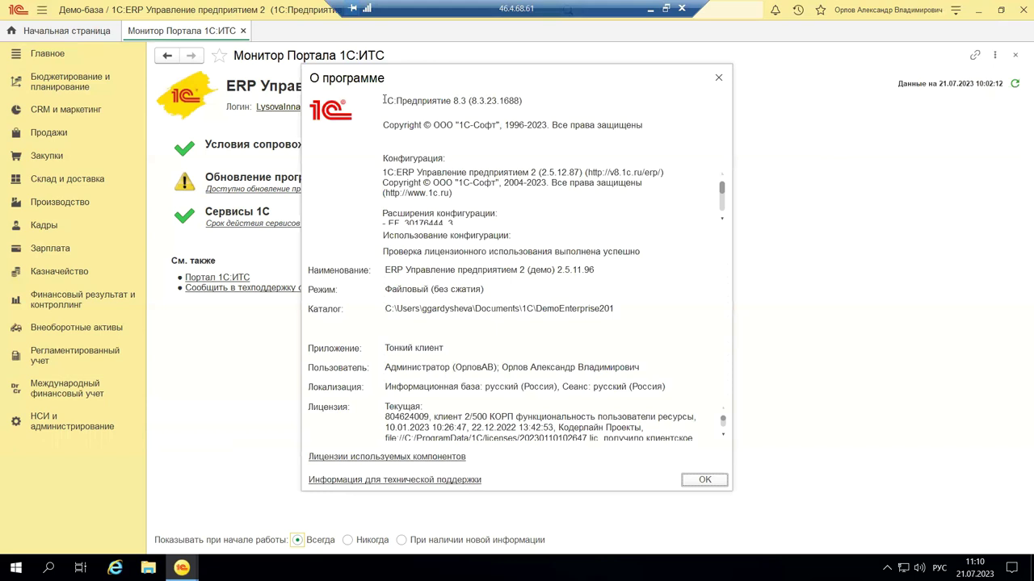
click(384, 100)
click(401, 183)
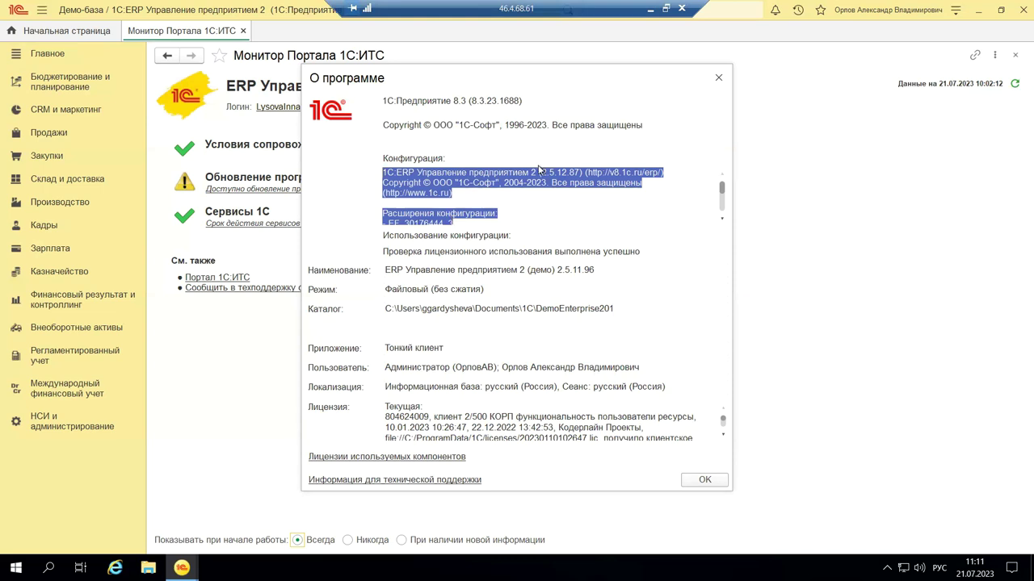
click(716, 79)
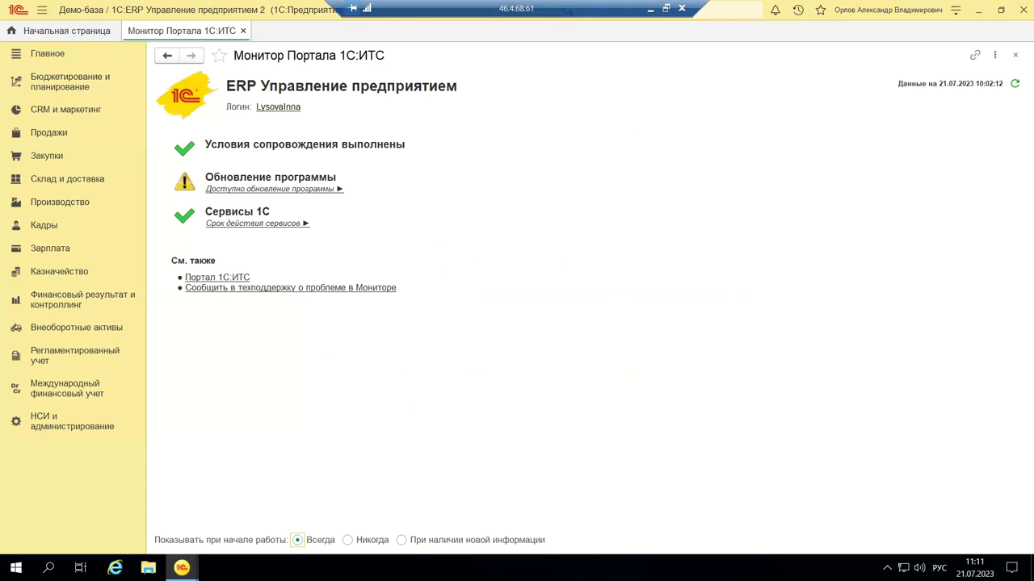
Switch back to Зарплата и управление персоналом КОРП and view its platform and configuration version details.
mouse_move(181, 568)
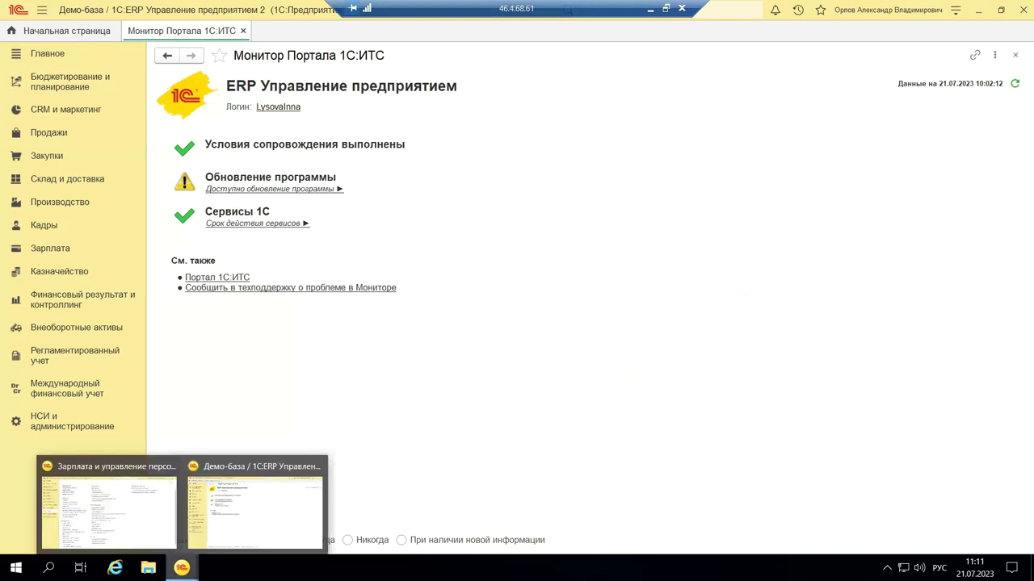
click(164, 526)
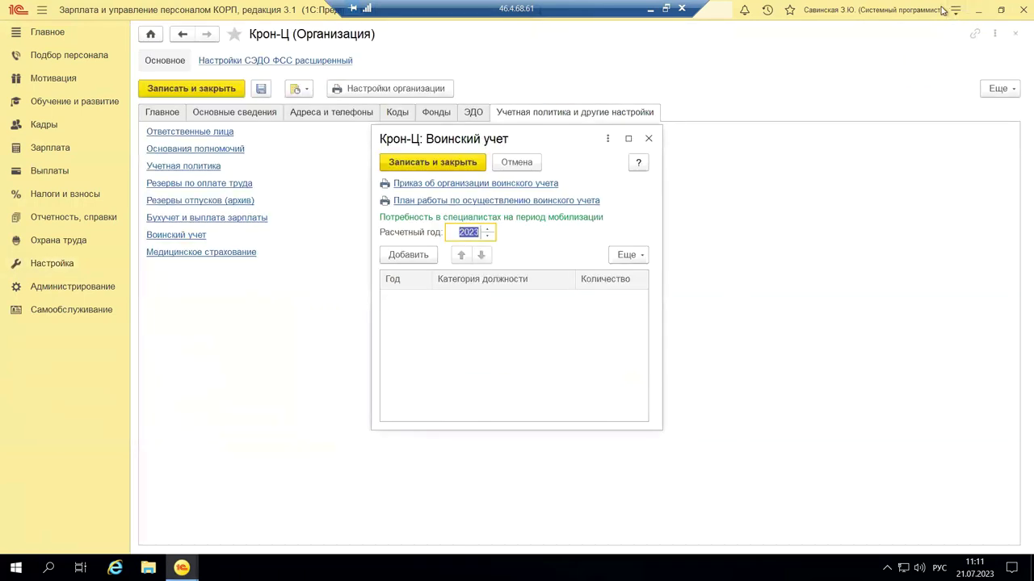
click(953, 12)
click(869, 218)
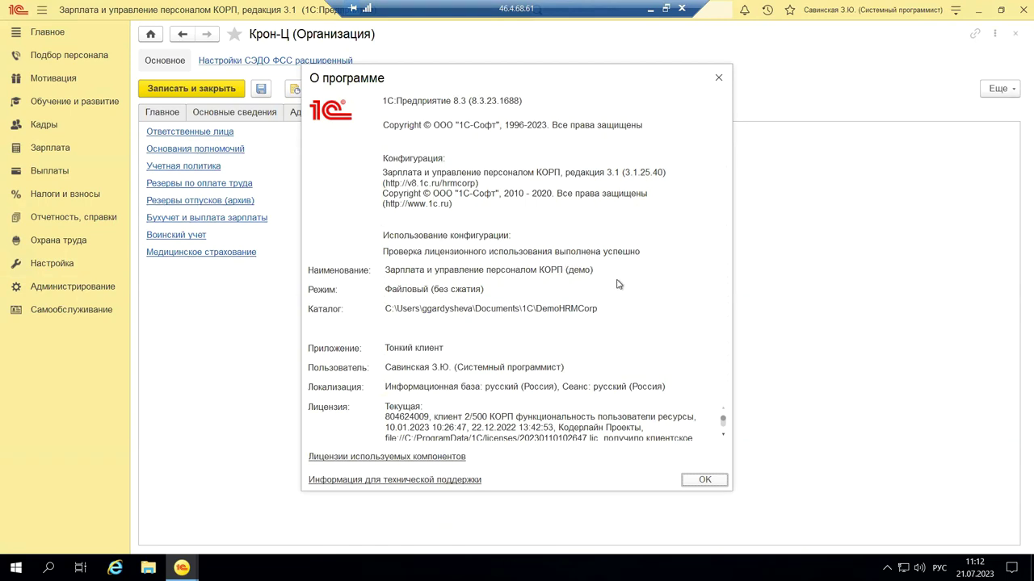
click(719, 78)
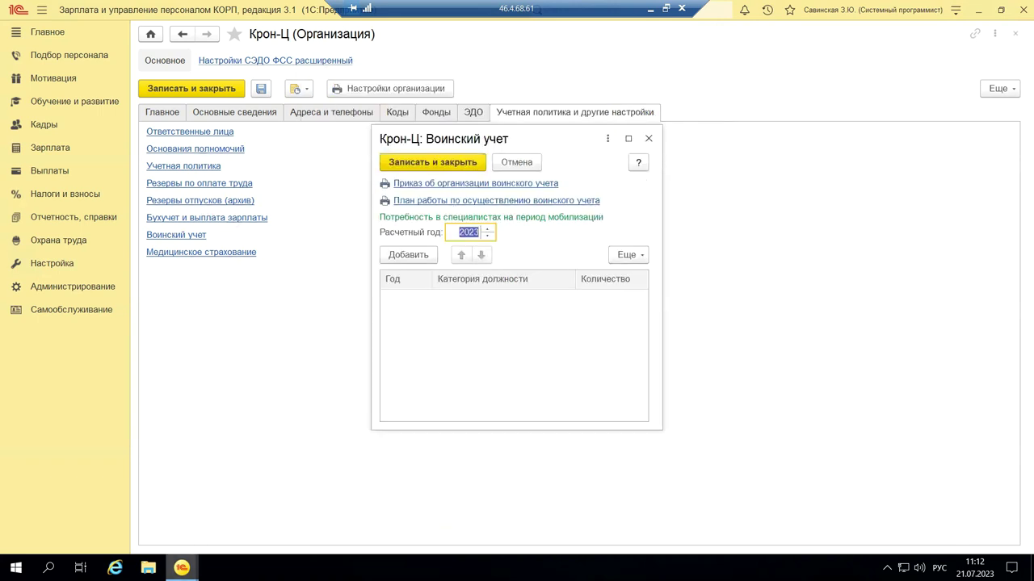
Switch to the 1С:ERP demo base and examine the Воинский учет options in the personnel accounting settings.
mouse_move(182, 568)
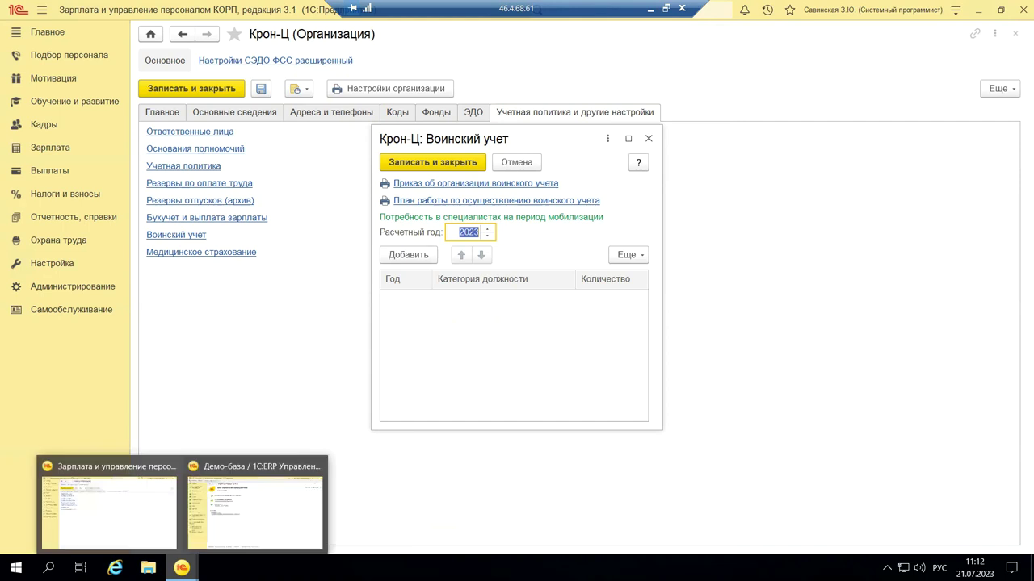
click(233, 530)
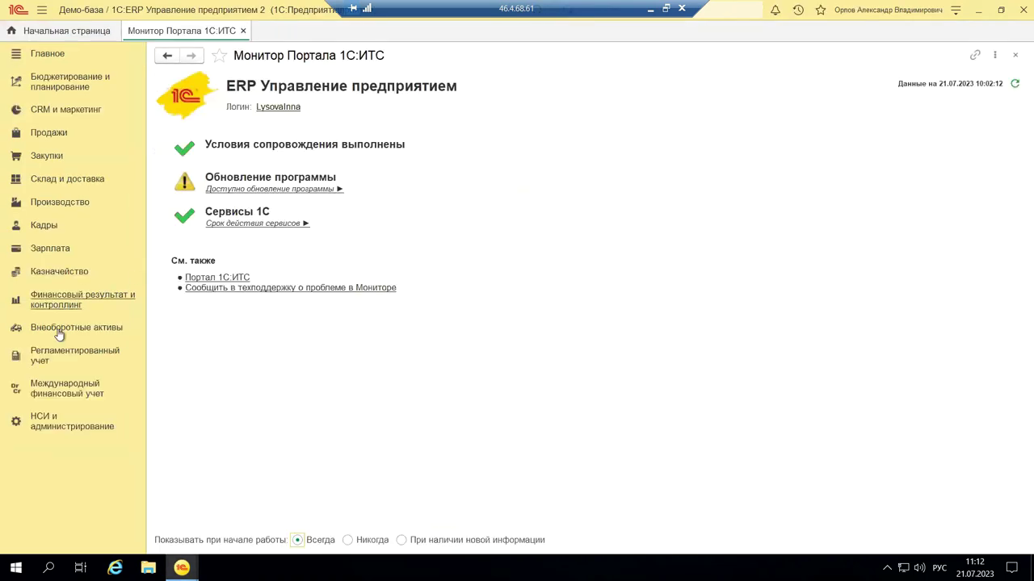
click(67, 428)
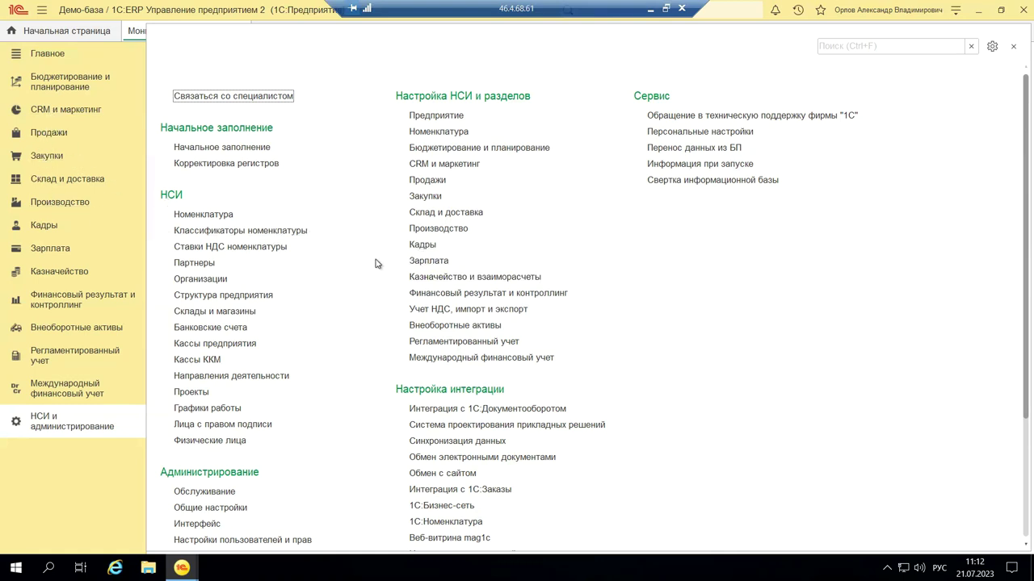
click(421, 244)
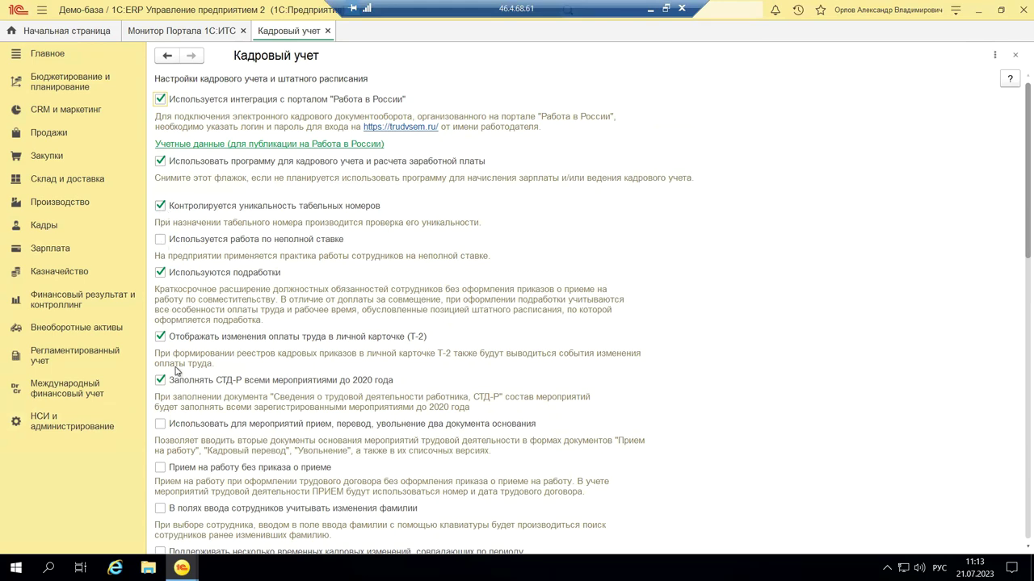
scroll(188, 350, down, 2)
scroll(194, 353, up, 2)
scroll(198, 355, down, 8)
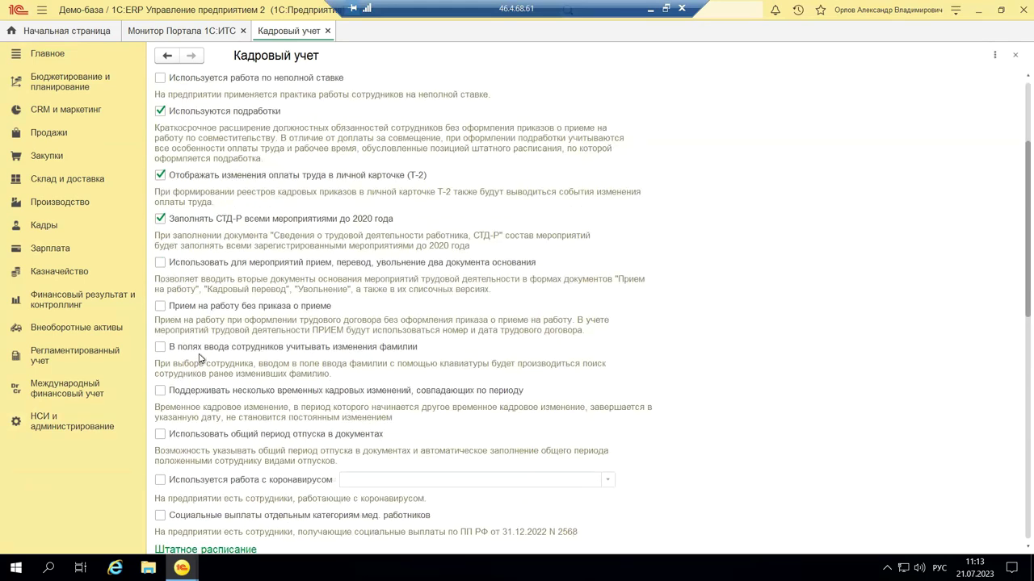
scroll(200, 358, down, 2)
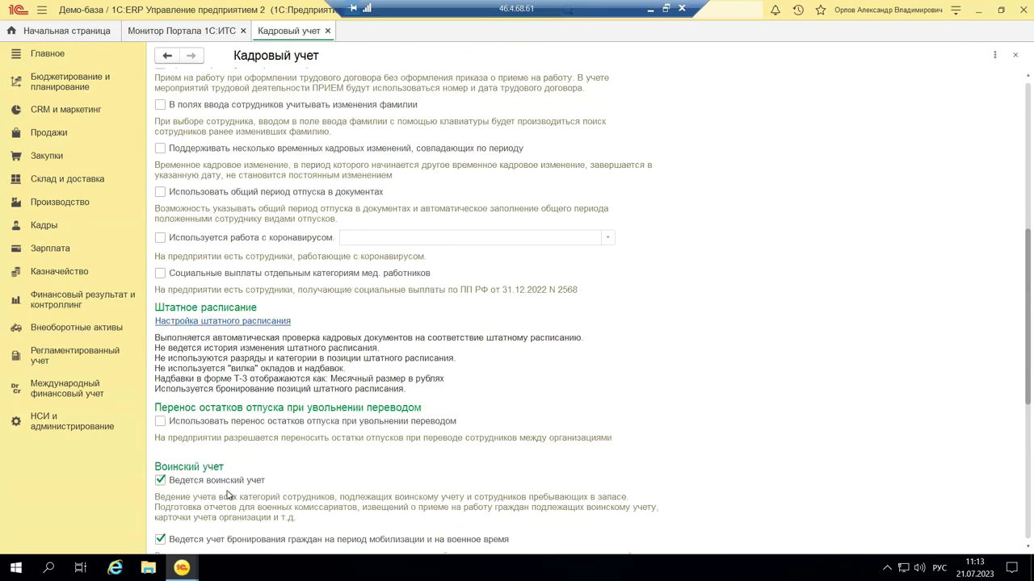
scroll(260, 483, down, 2)
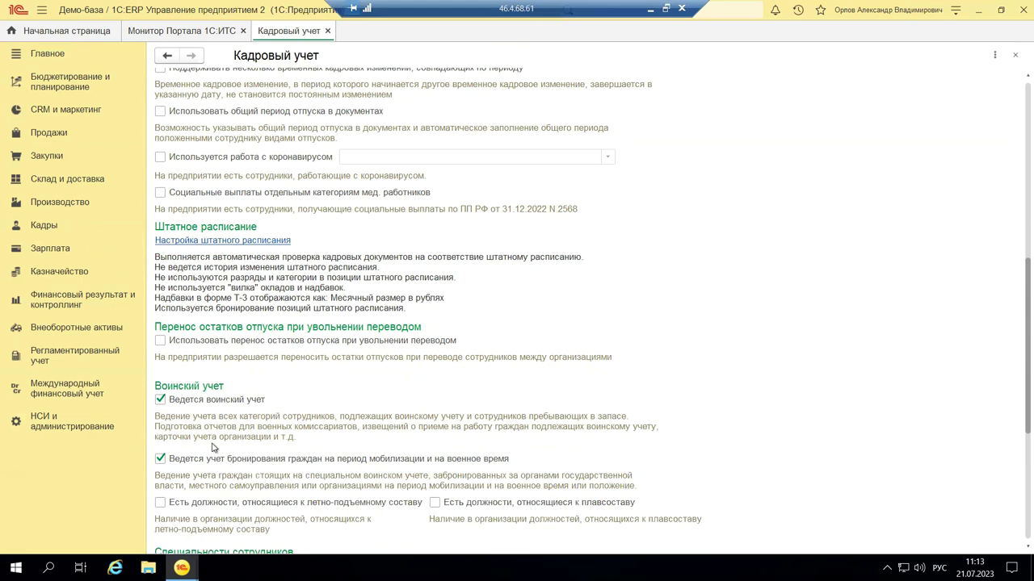
scroll(215, 448, down, 2)
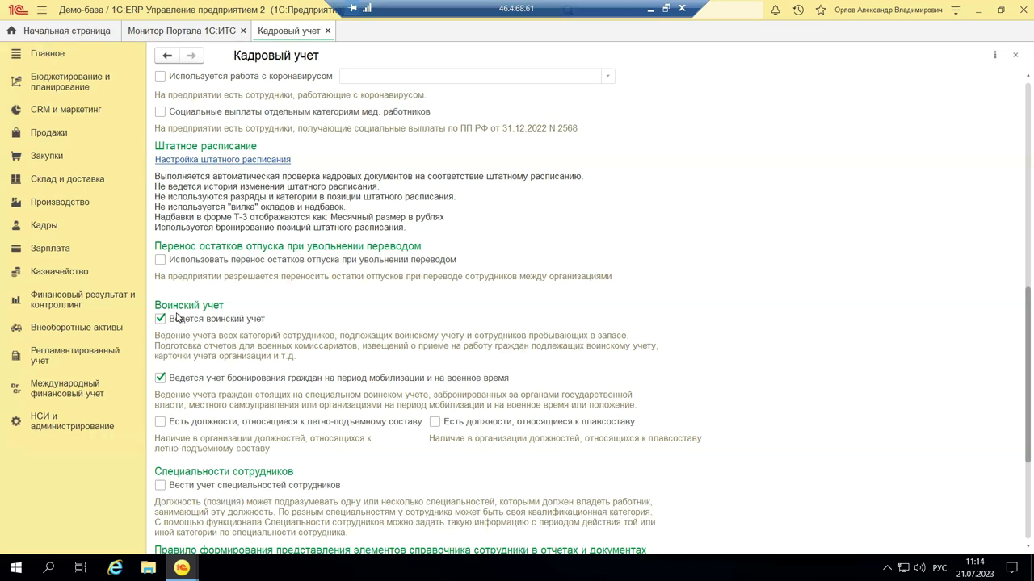
Open the organization Андромеда Плюс, review its tax policy and its payroll and personnel settings, and close the card.
click(49, 427)
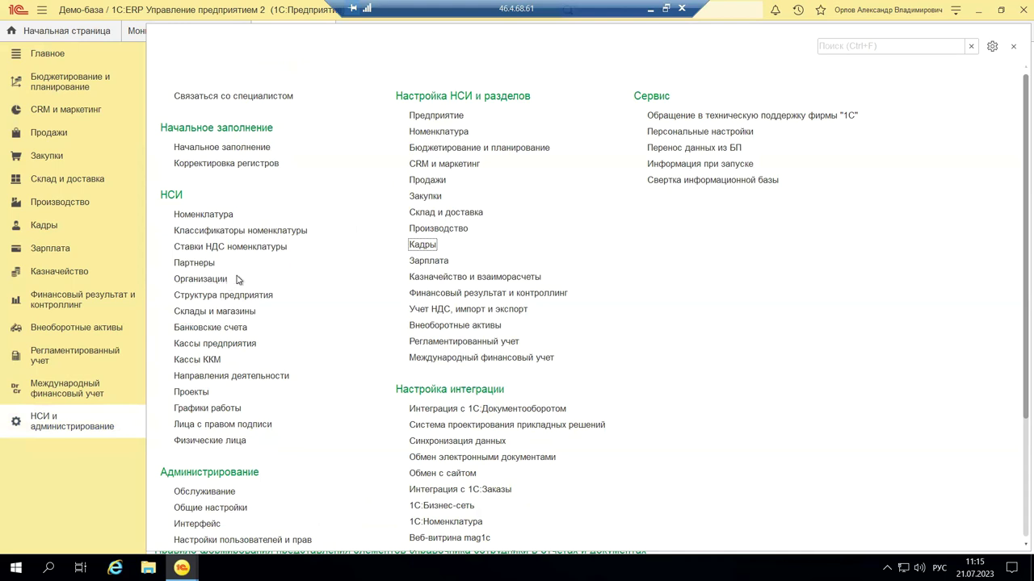
click(211, 281)
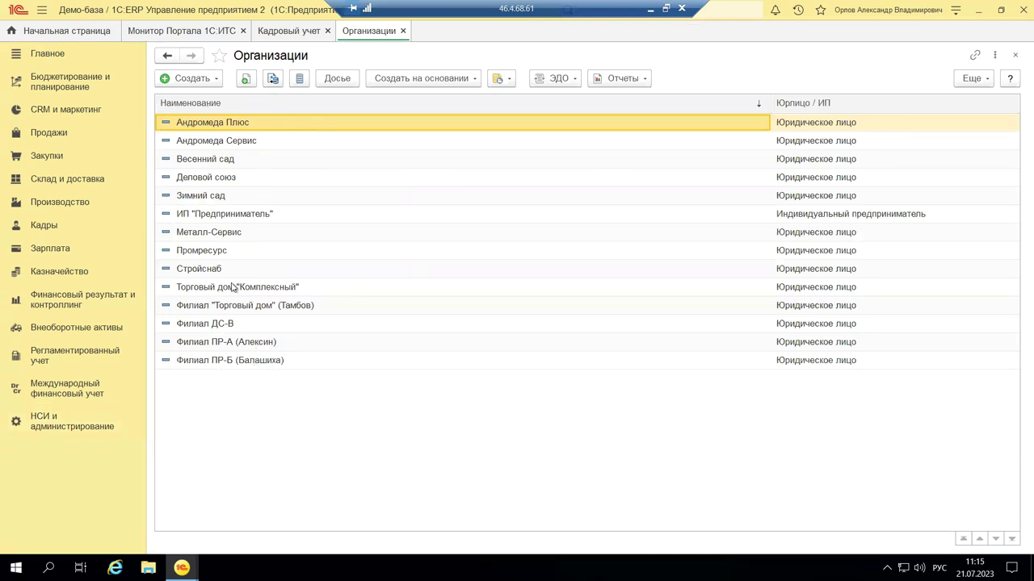
double_click(218, 123)
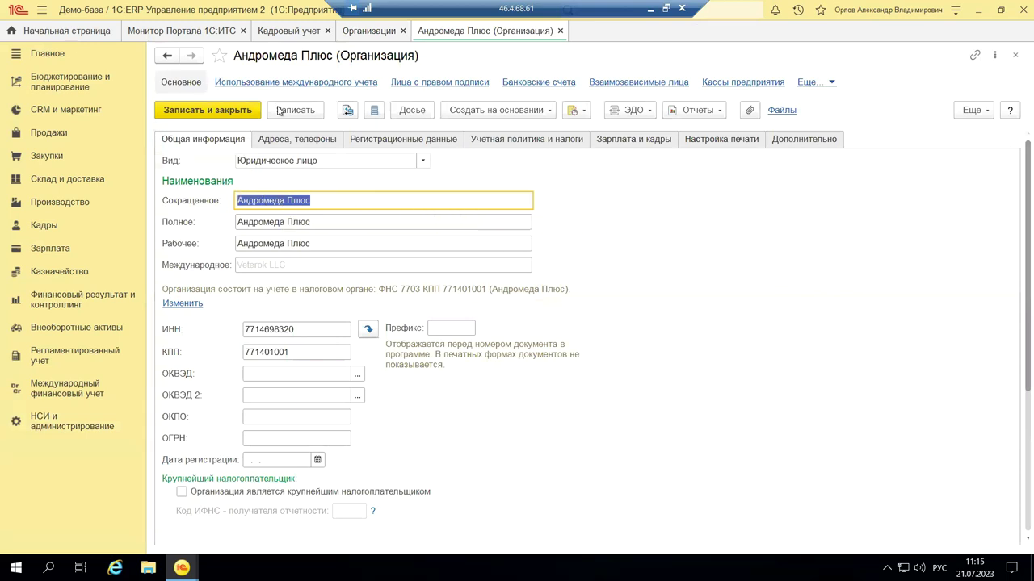
click(503, 141)
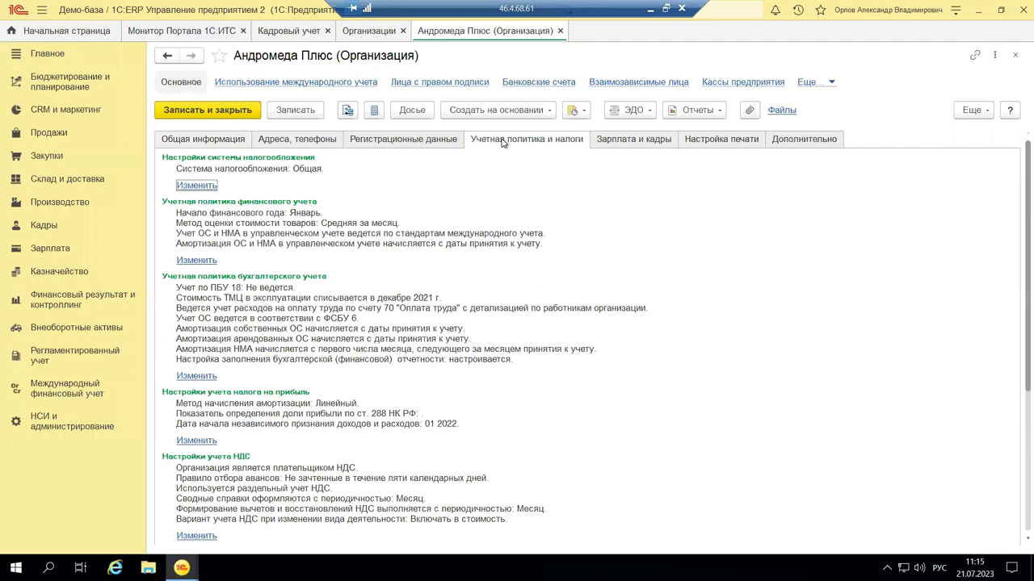
click(613, 143)
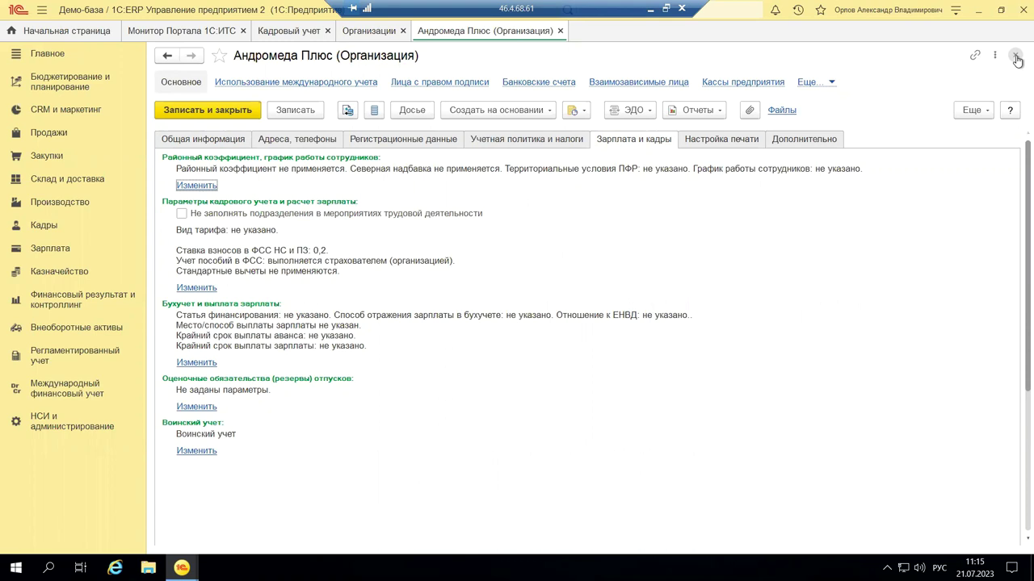
click(1016, 56)
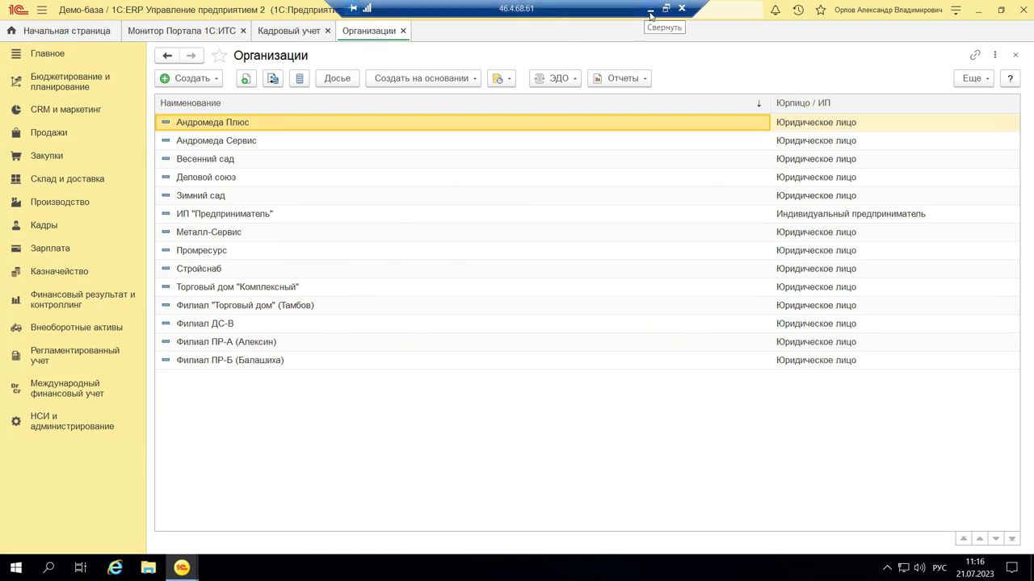
Return to Зарплата и управление персоналом КОРП, close the Крон-Ц military registration form and display the Подбор персонала section.
mouse_move(188, 561)
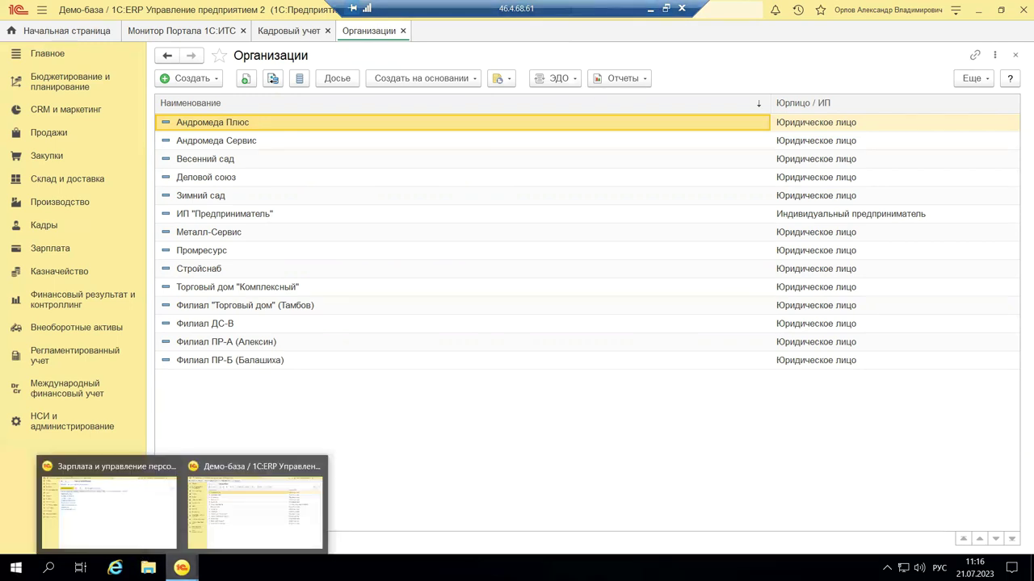
click(157, 525)
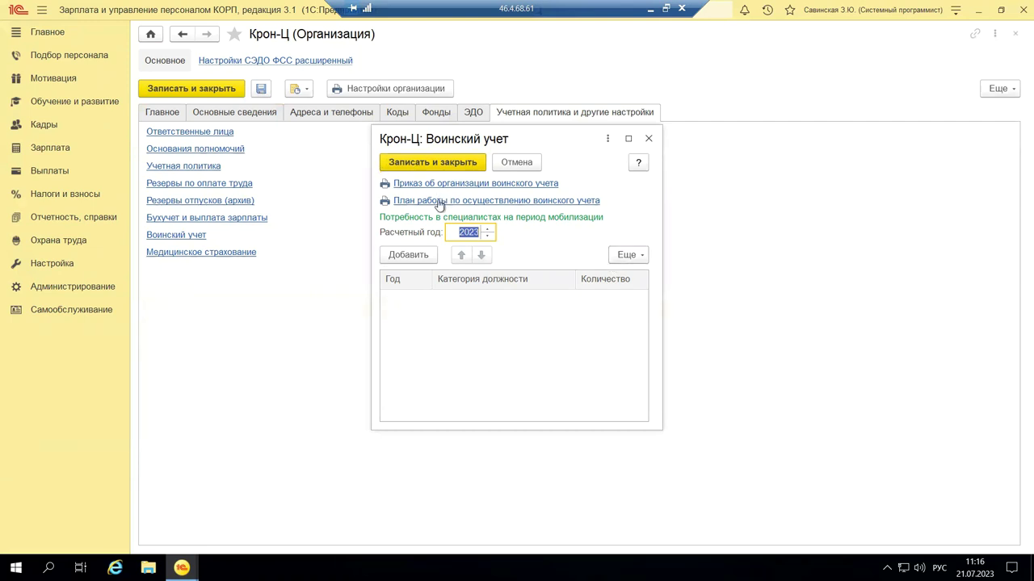
click(646, 140)
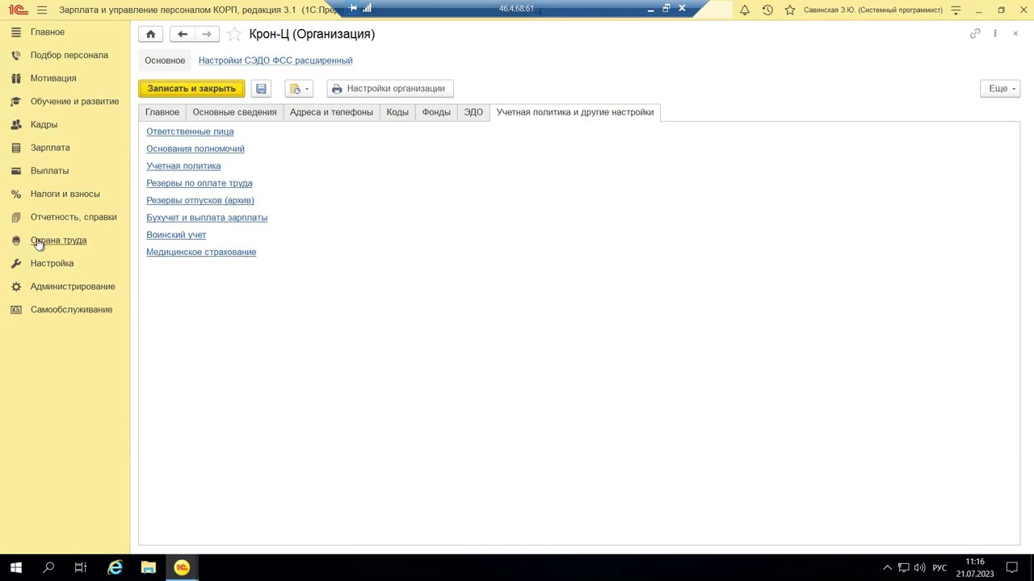
click(42, 56)
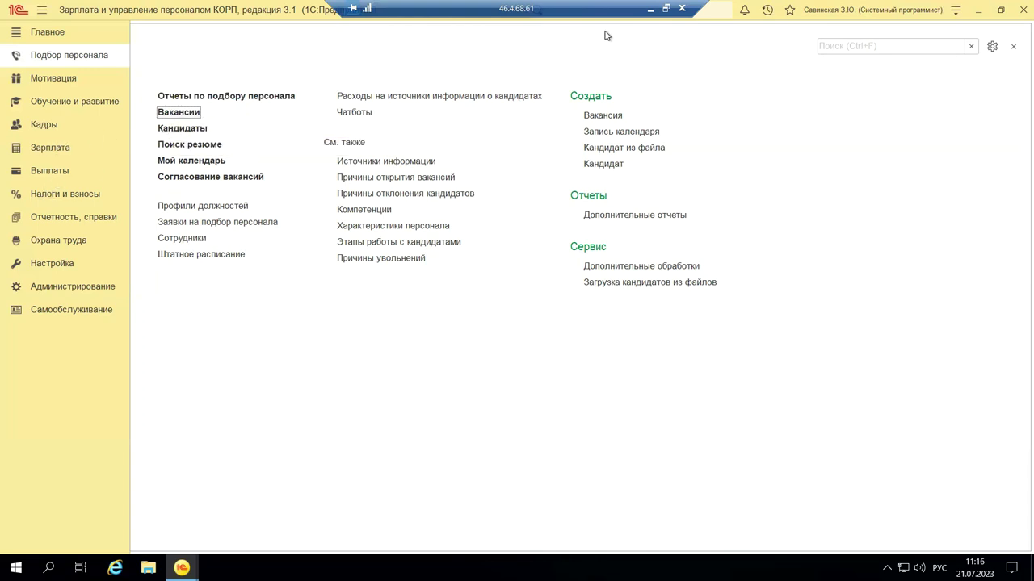
click(651, 9)
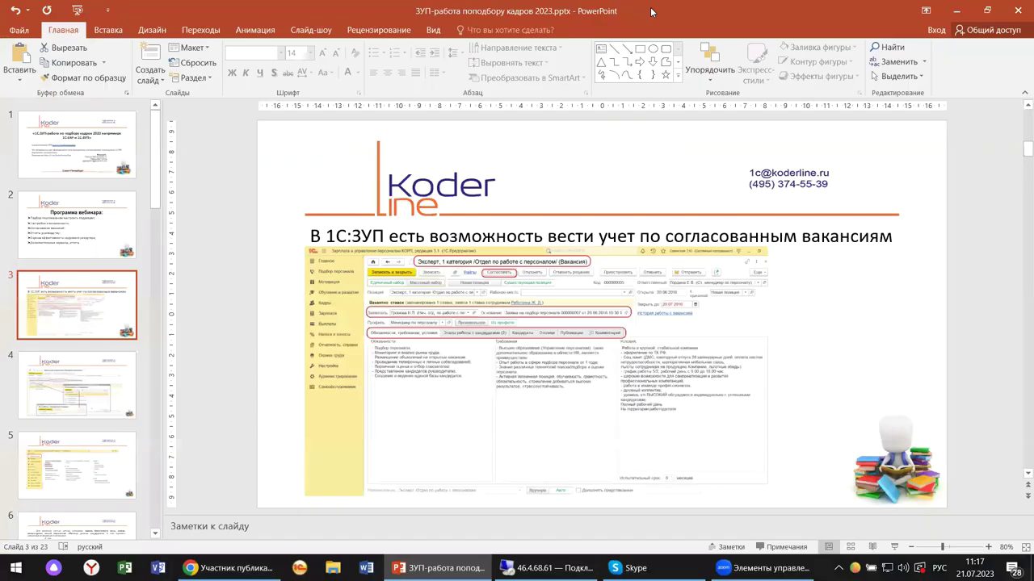
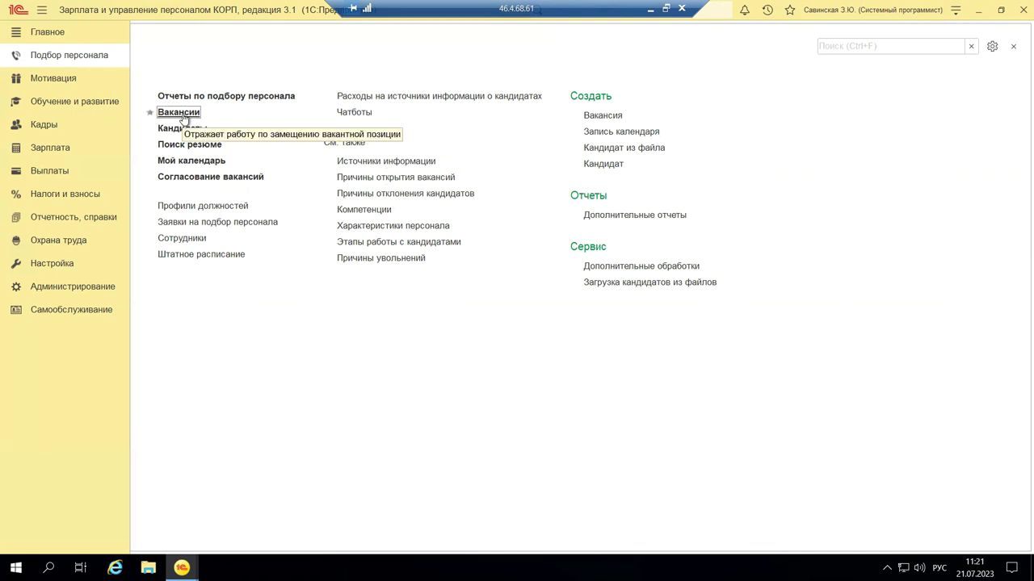
Open the Вакансии list and view the open vacancies of Крон-Ц's Волгоград and Калининград branches.
click(179, 112)
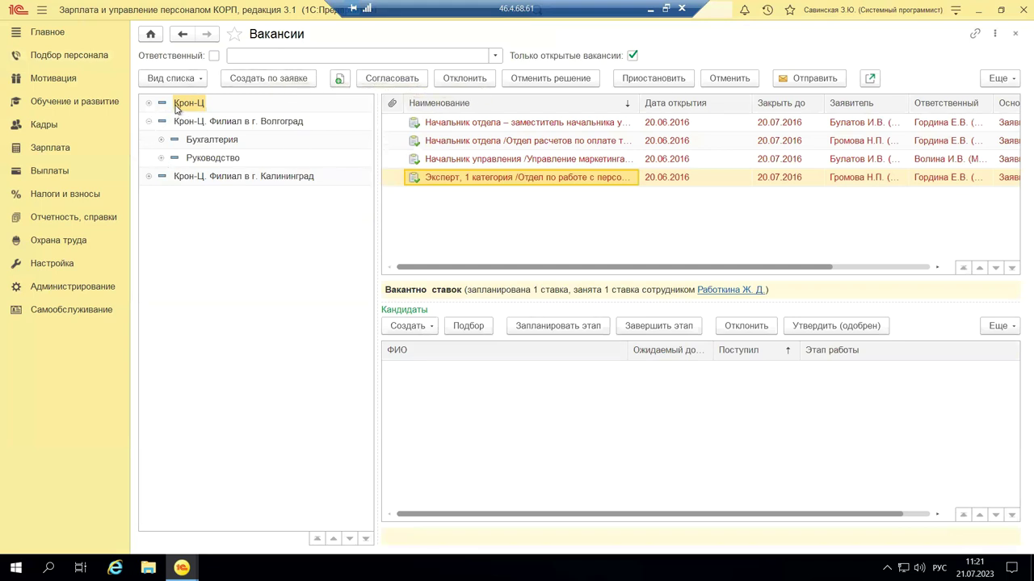
click(149, 121)
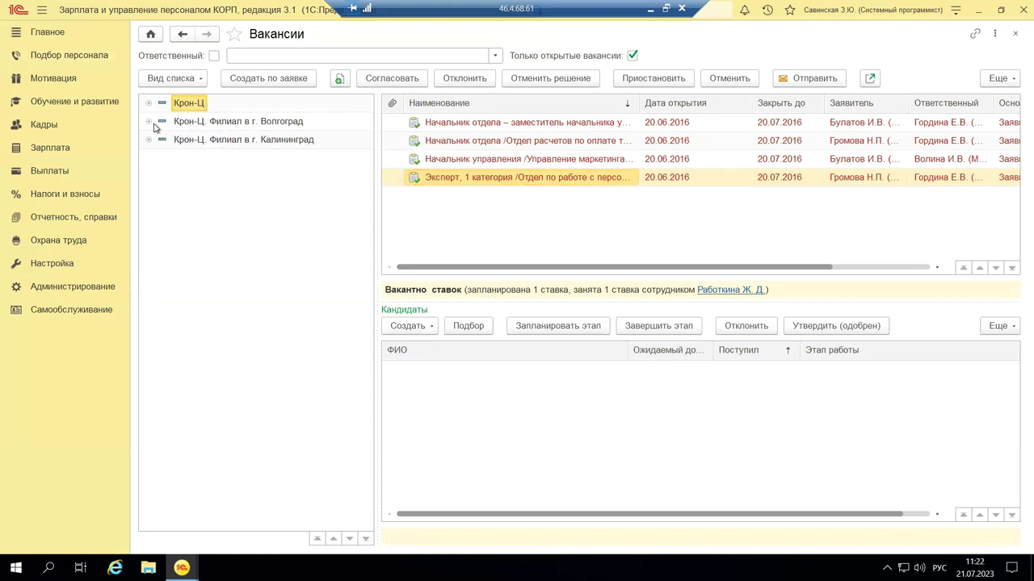
click(225, 123)
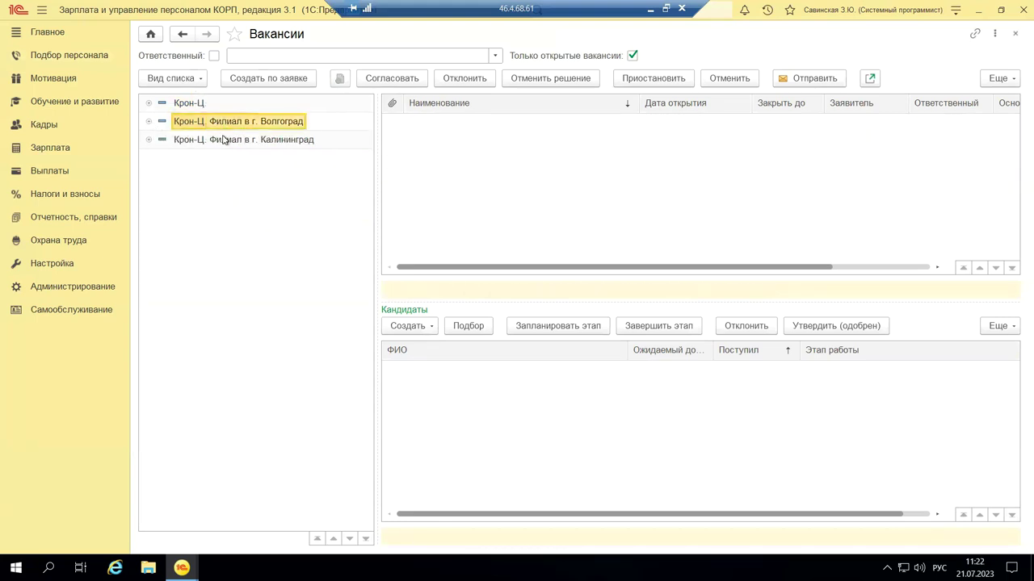
click(226, 139)
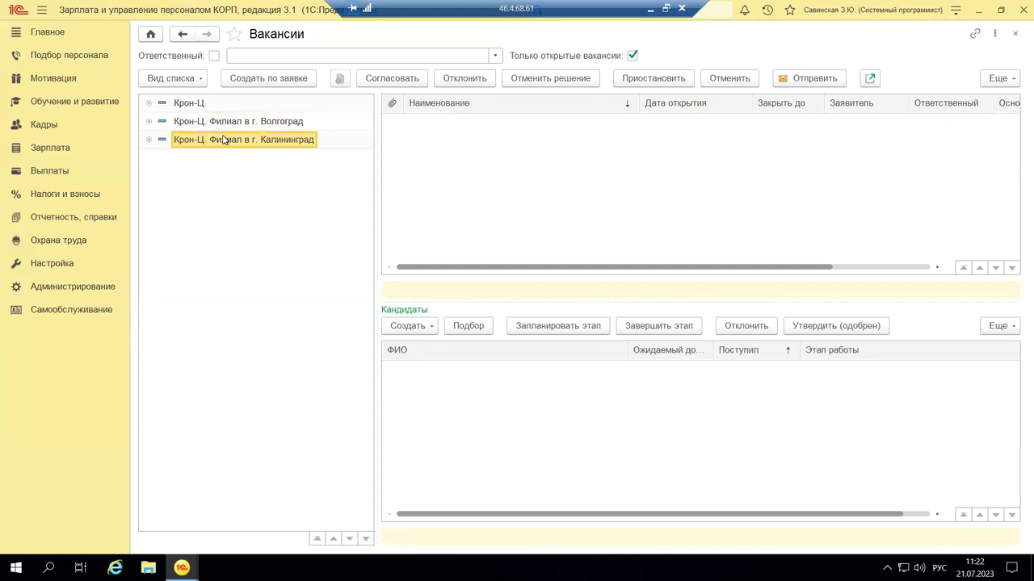
View the open vacancies of the organization Крон-Ц one by one together with their candidates.
click(189, 103)
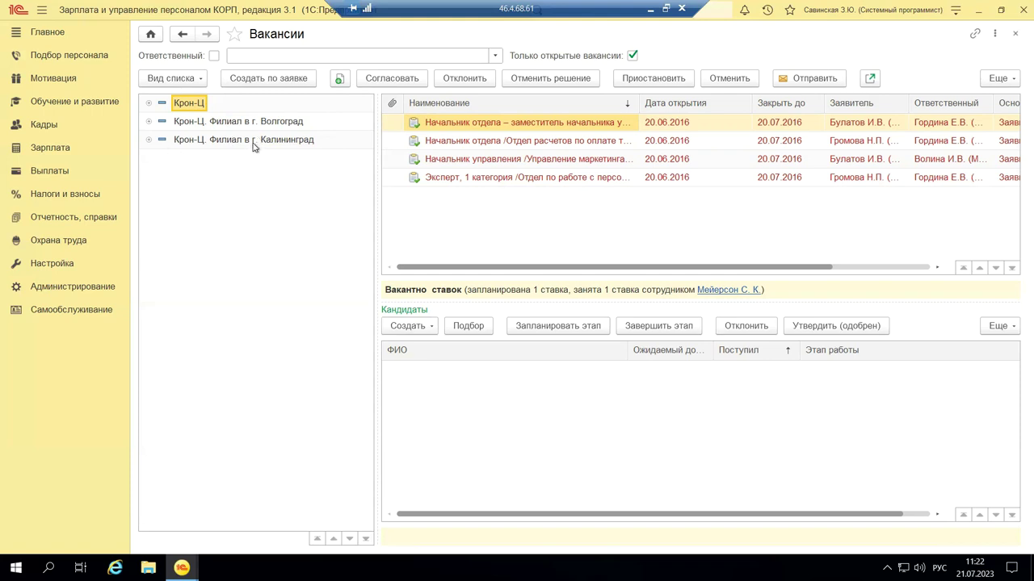
click(442, 125)
click(434, 141)
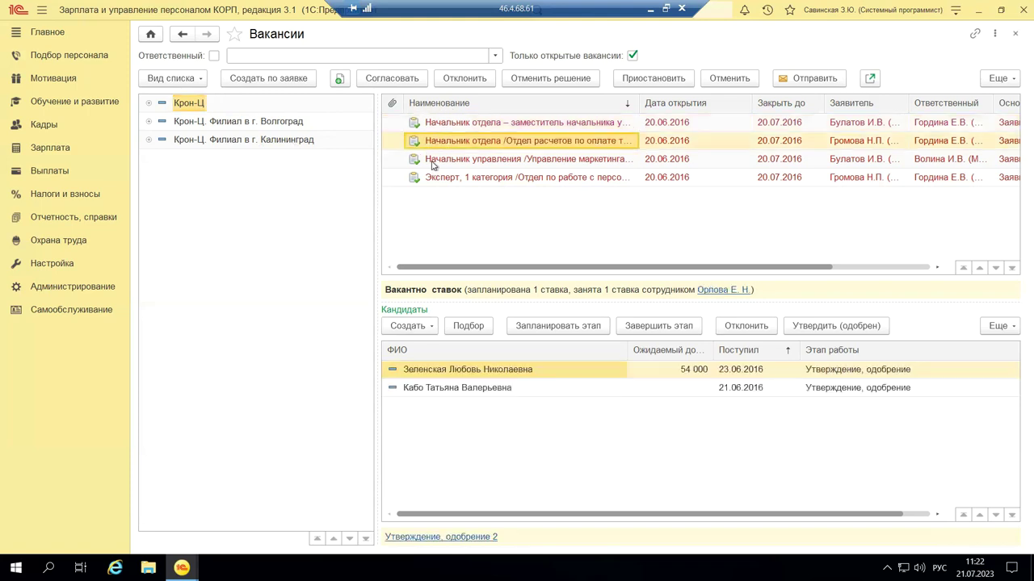
click(434, 161)
click(436, 178)
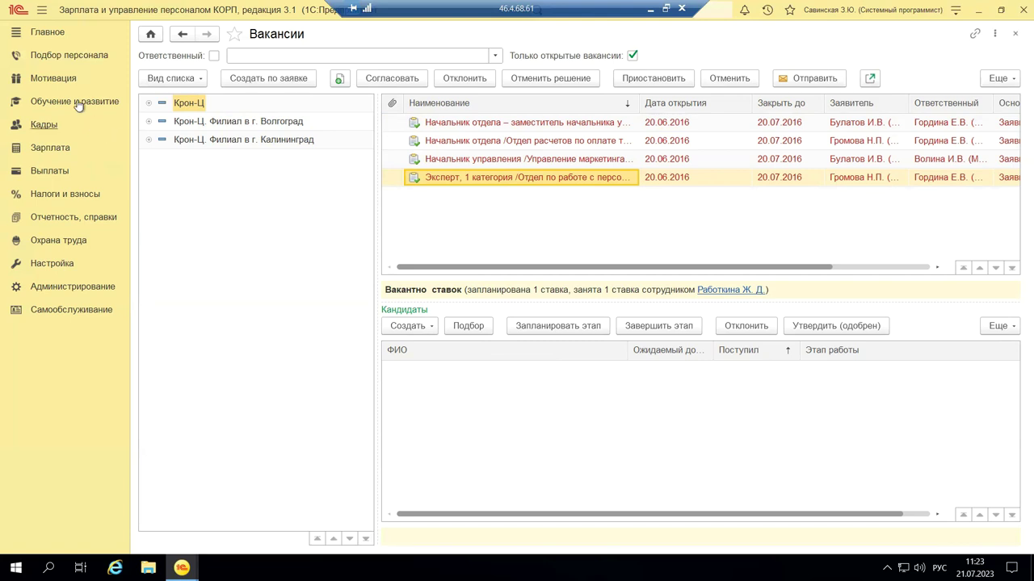
Open the Кандидаты list, open the first candidate's card and view the candidate's personal data.
click(67, 57)
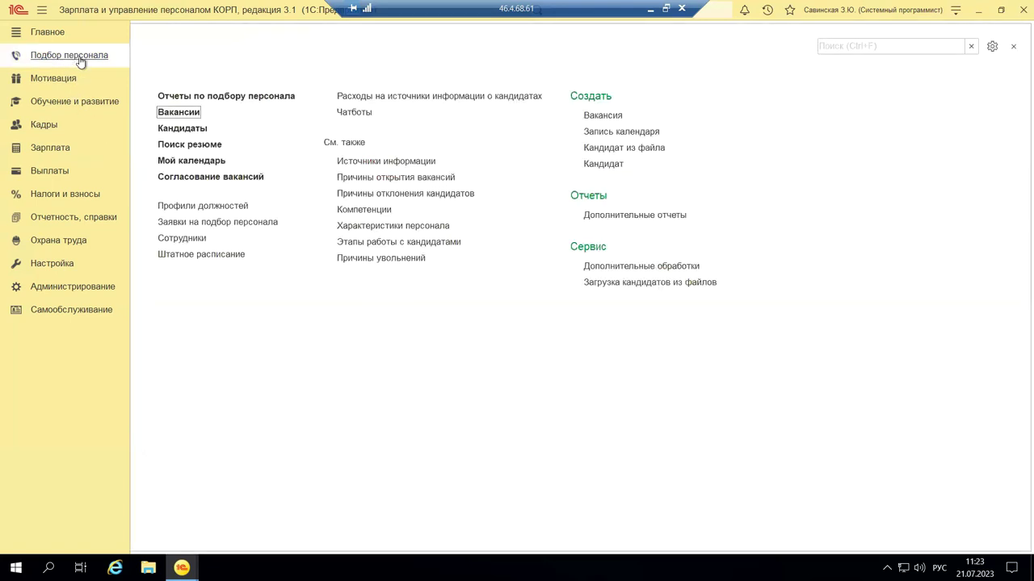
click(185, 129)
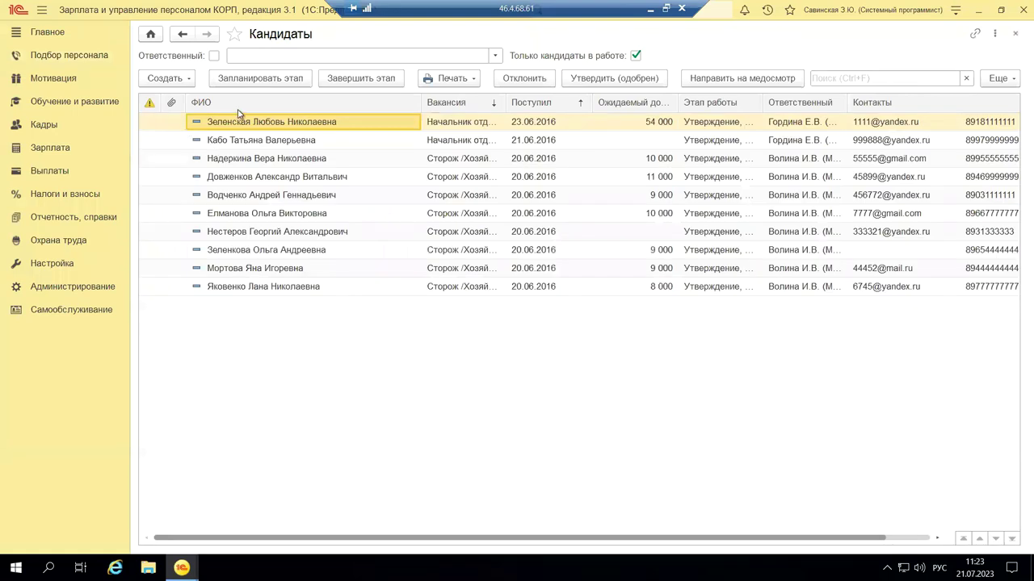
click(250, 124)
double_click(249, 123)
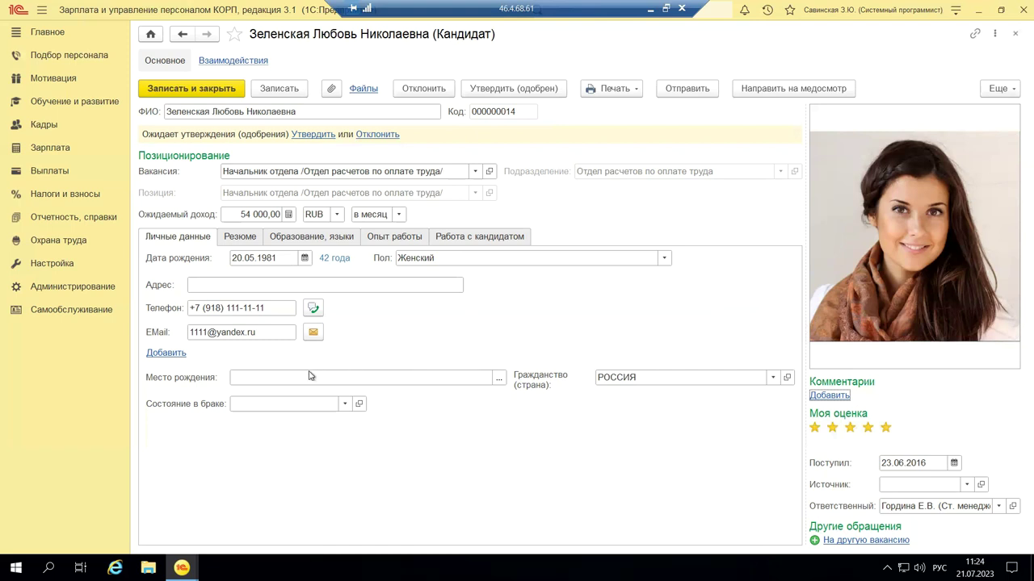
click(285, 379)
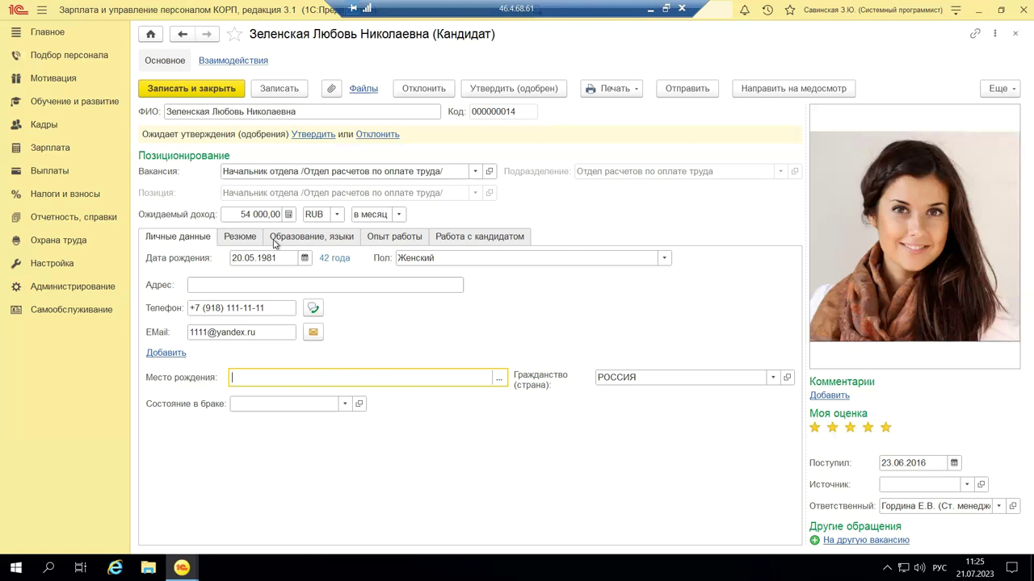
Review the candidate's resume, education and languages, work experience, hiring stages and vacancy, and close the card.
click(231, 242)
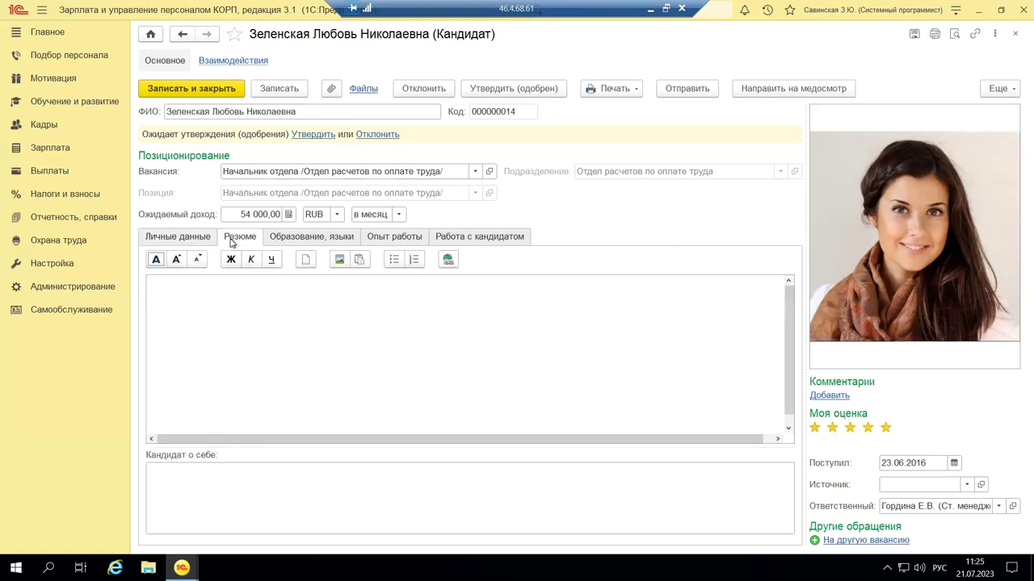
click(284, 237)
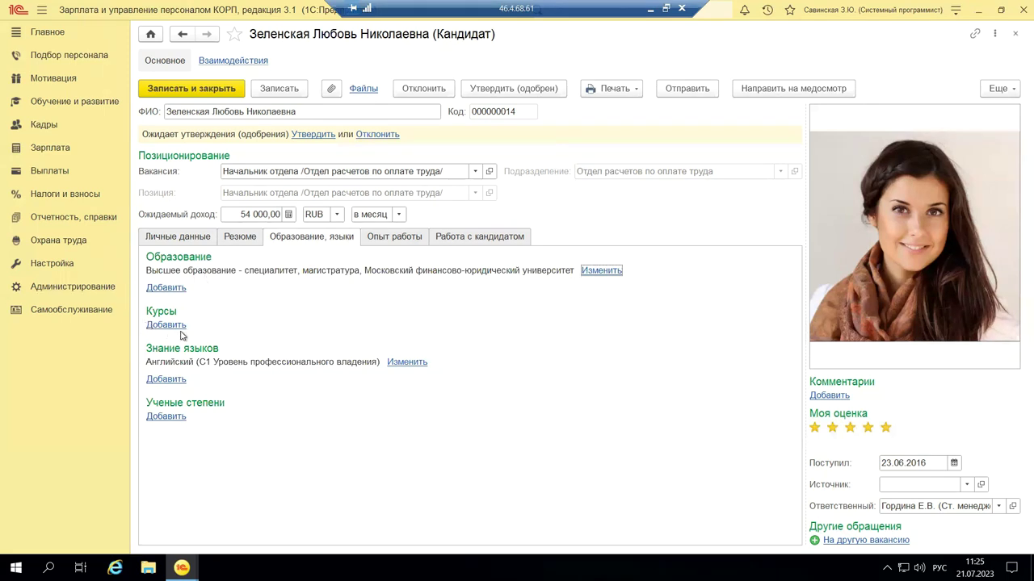
click(404, 239)
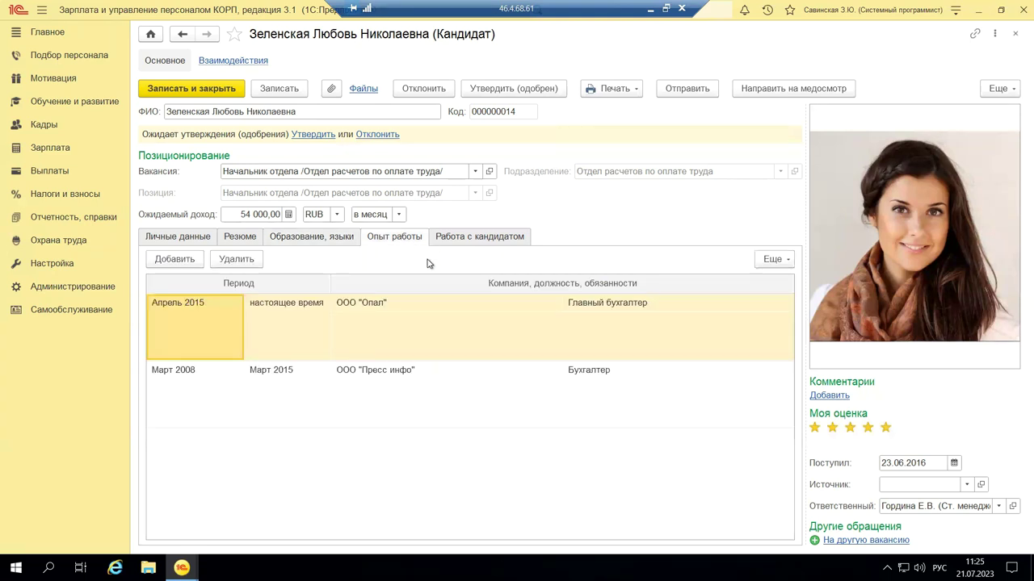
click(501, 236)
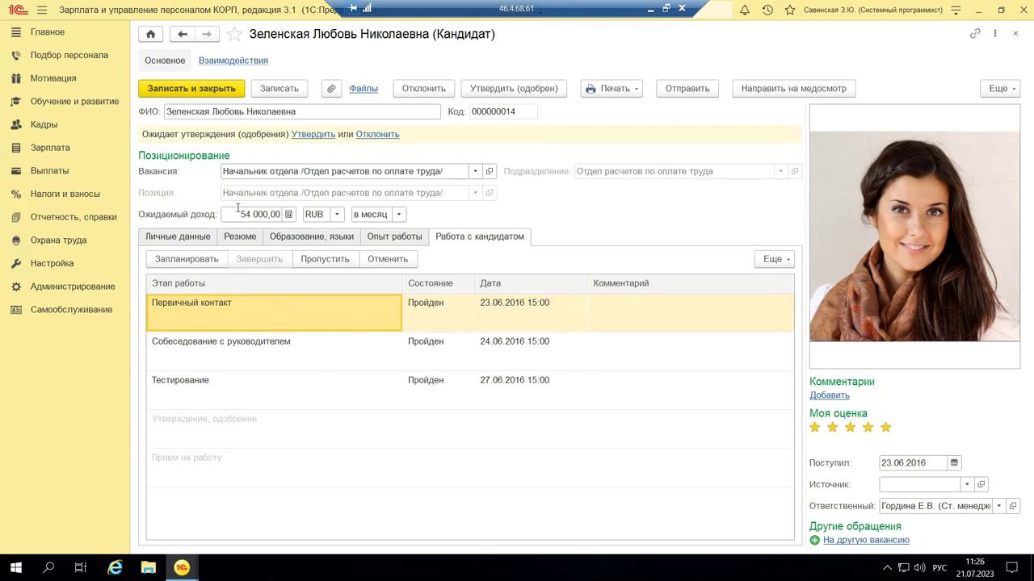
click(266, 173)
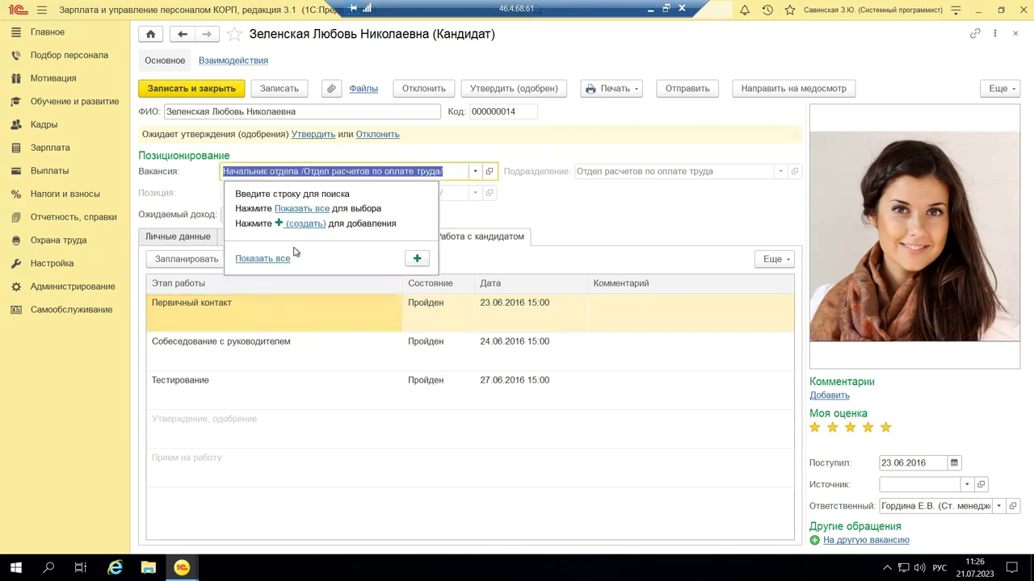
click(617, 226)
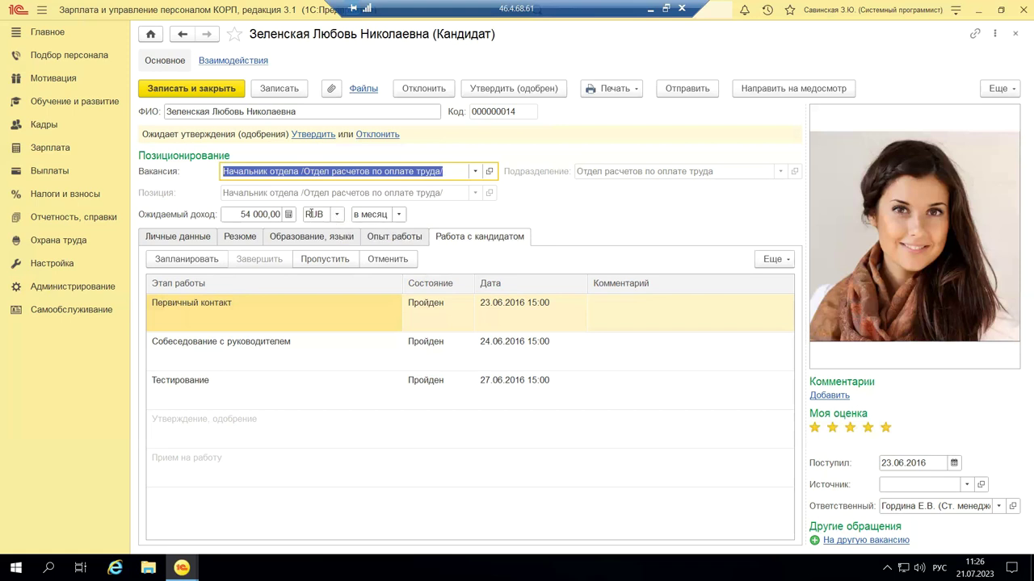
click(1016, 36)
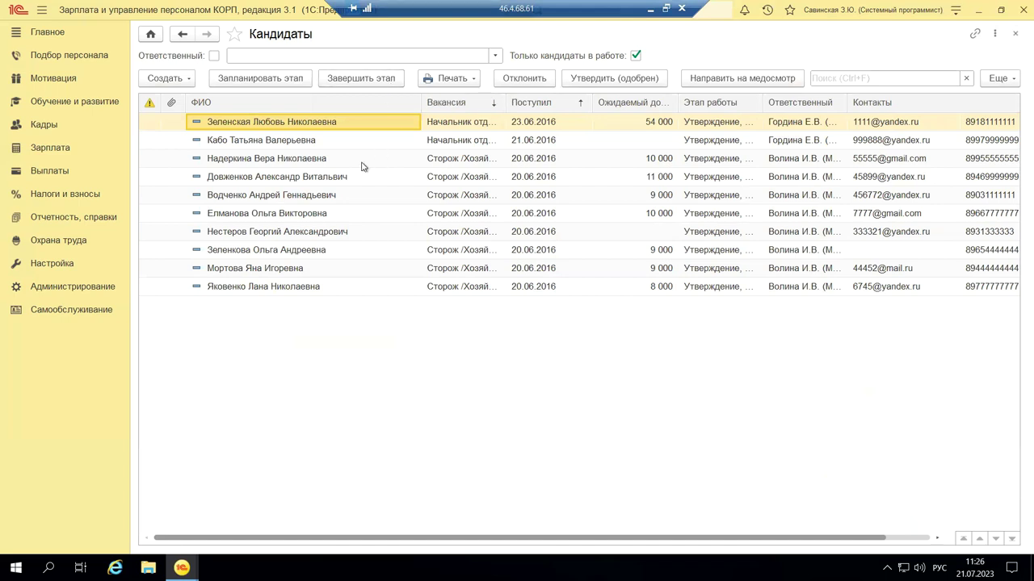
Open the Системный администратор recruitment request from Согласование вакансий and approve it.
click(45, 57)
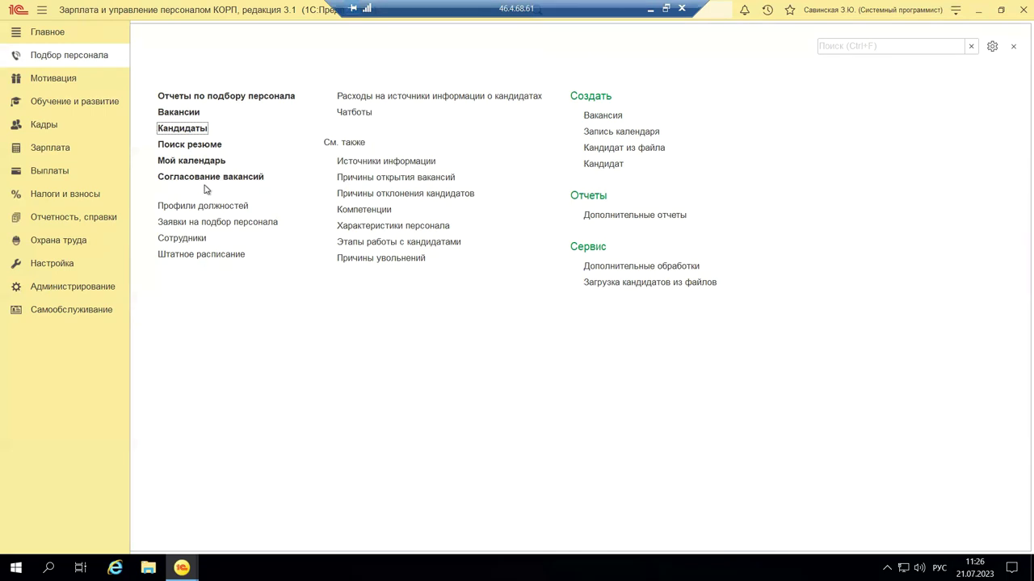
click(208, 177)
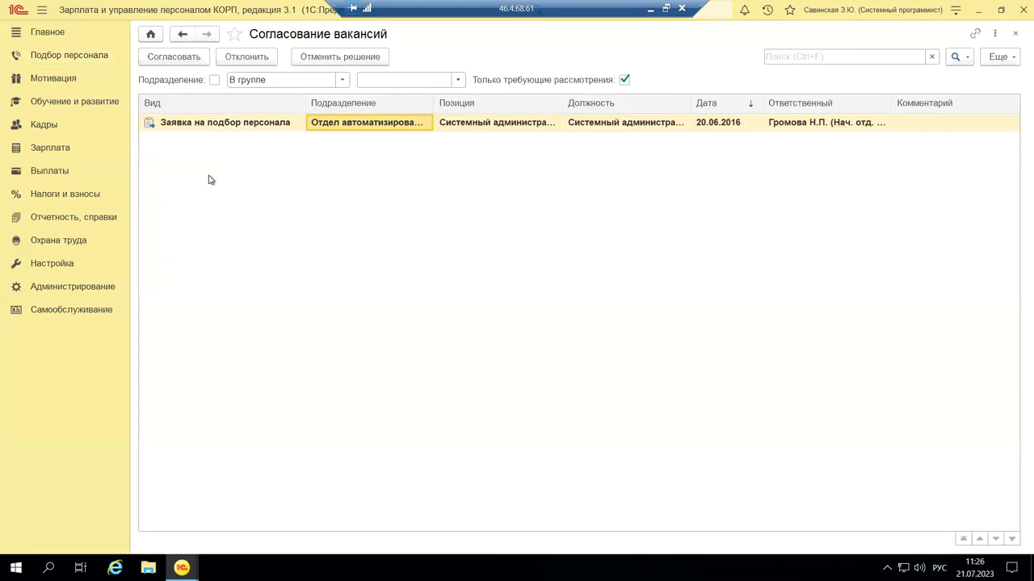
double_click(329, 122)
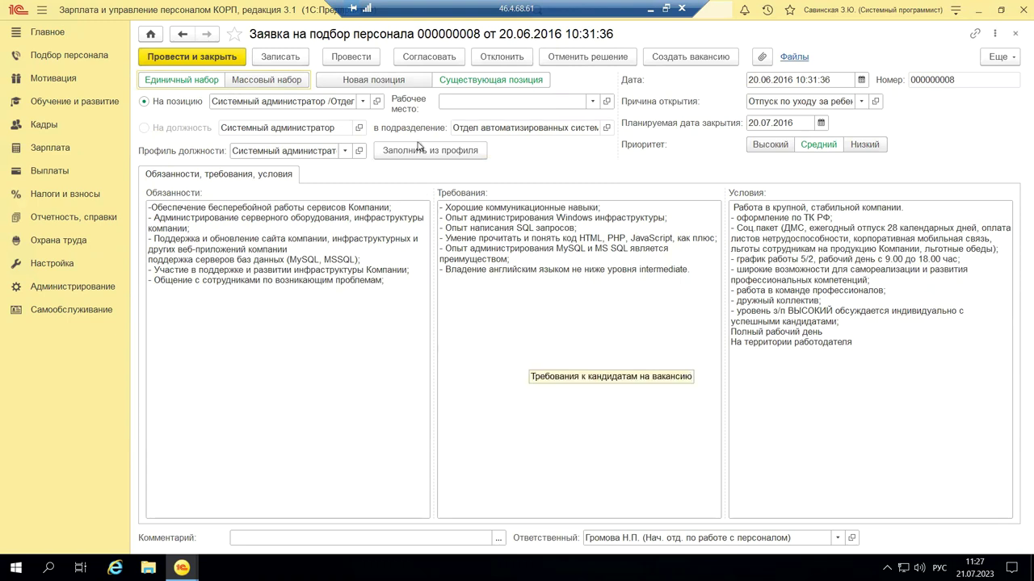
click(417, 58)
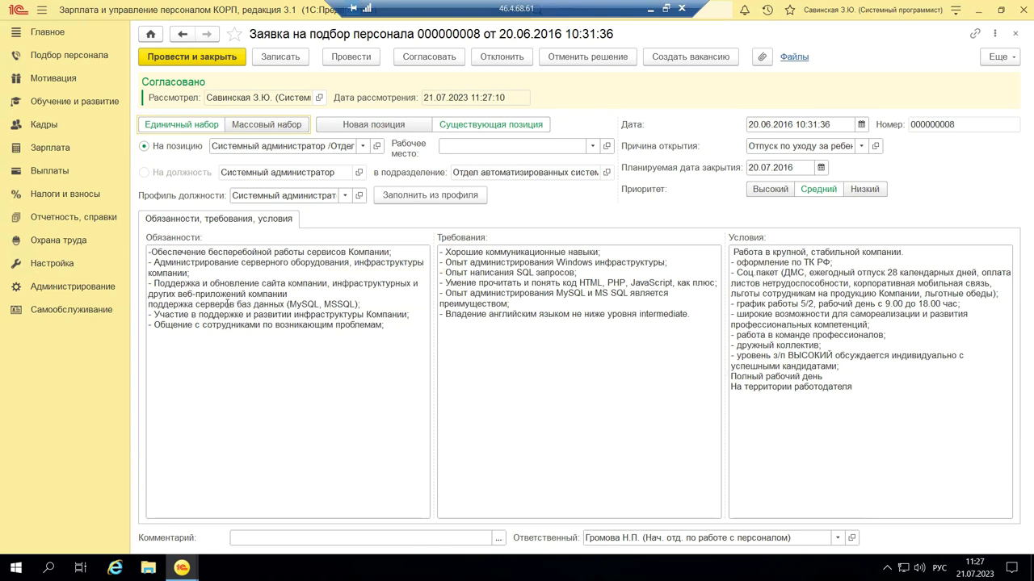
click(318, 304)
text(,)
Switch to the PowerPoint presentation and show slide 6 on candidates' personal data and slide 7 with the vacancy and candidate diagram.
click(648, 13)
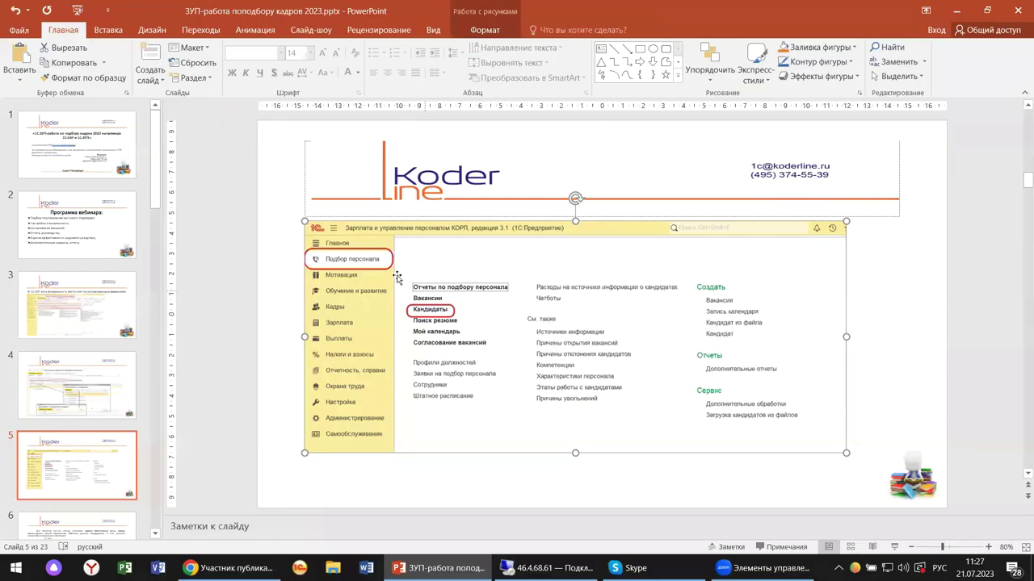
click(92, 484)
scroll(91, 483, down, 2)
click(92, 484)
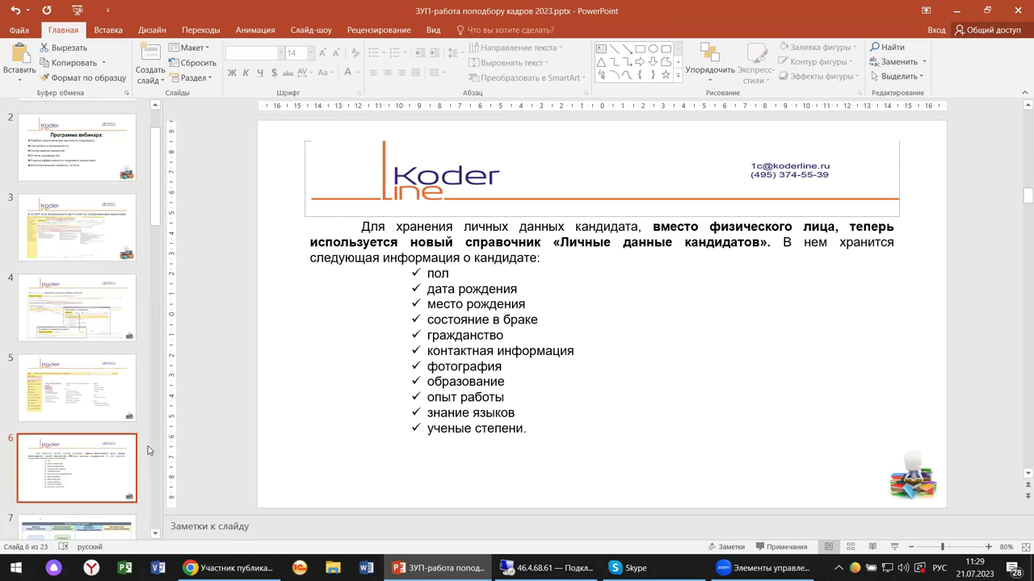
scroll(148, 450, down, 3)
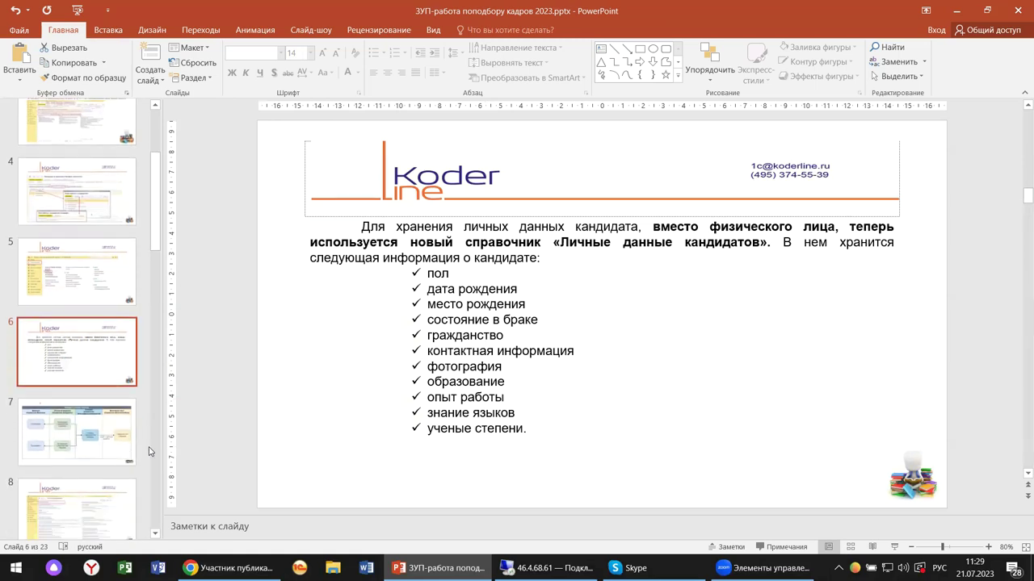
click(97, 448)
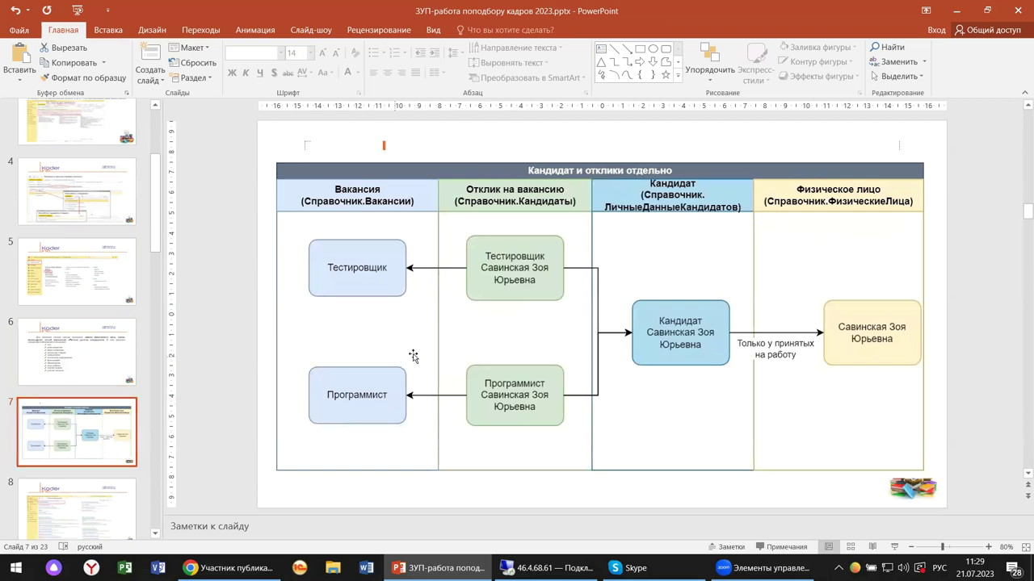
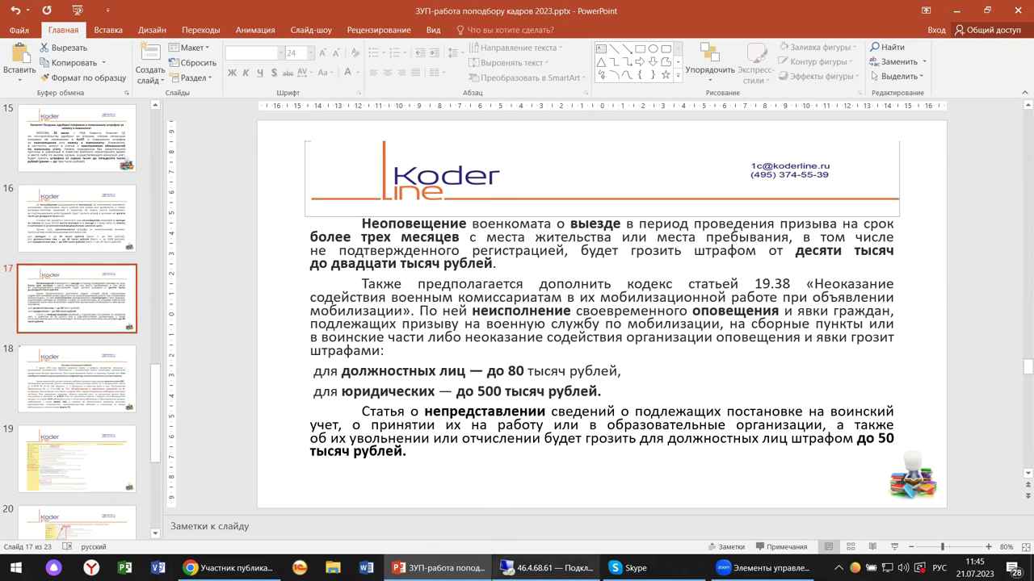
Show slide 18 on electronic document flow and military registration, look at slide 19 and return to slide 18.
mouse_move(525, 567)
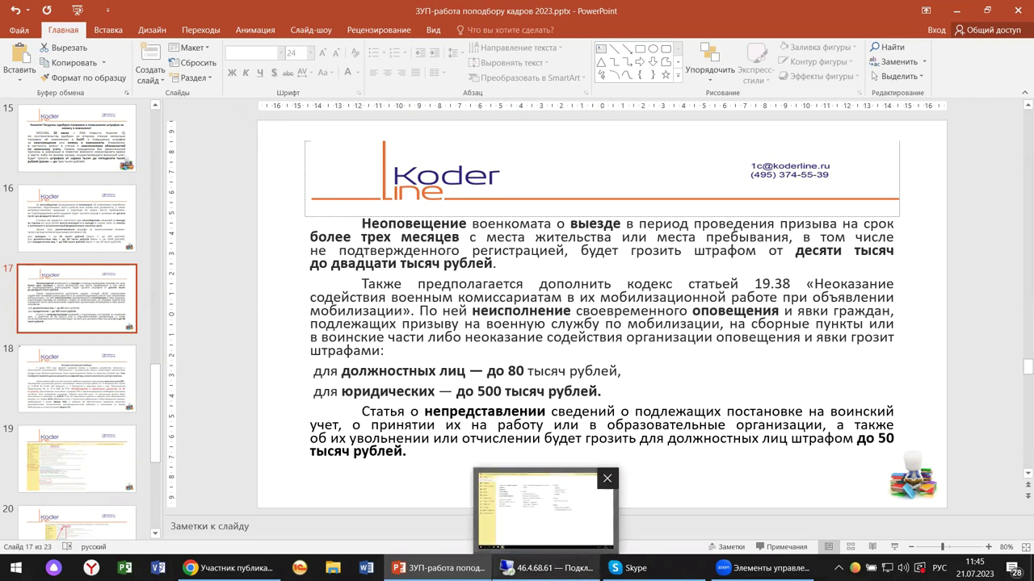
mouse_move(436, 568)
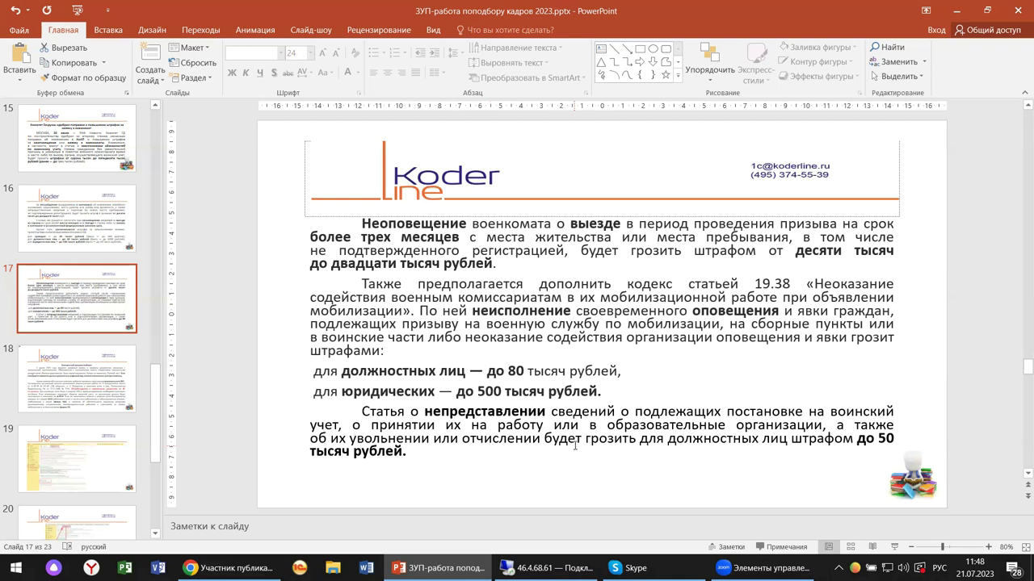
click(59, 378)
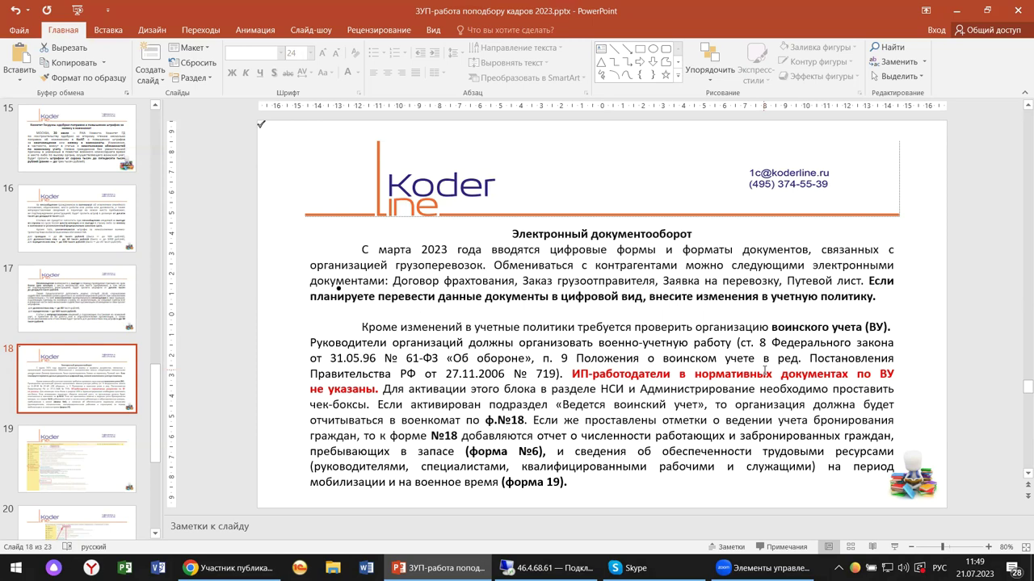
scroll(767, 372, down, 1)
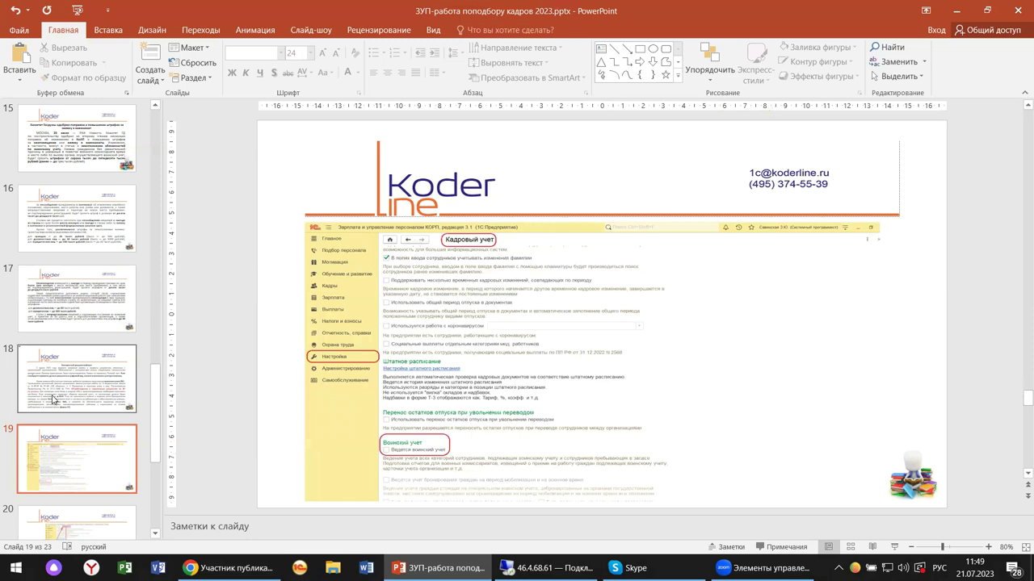
click(152, 396)
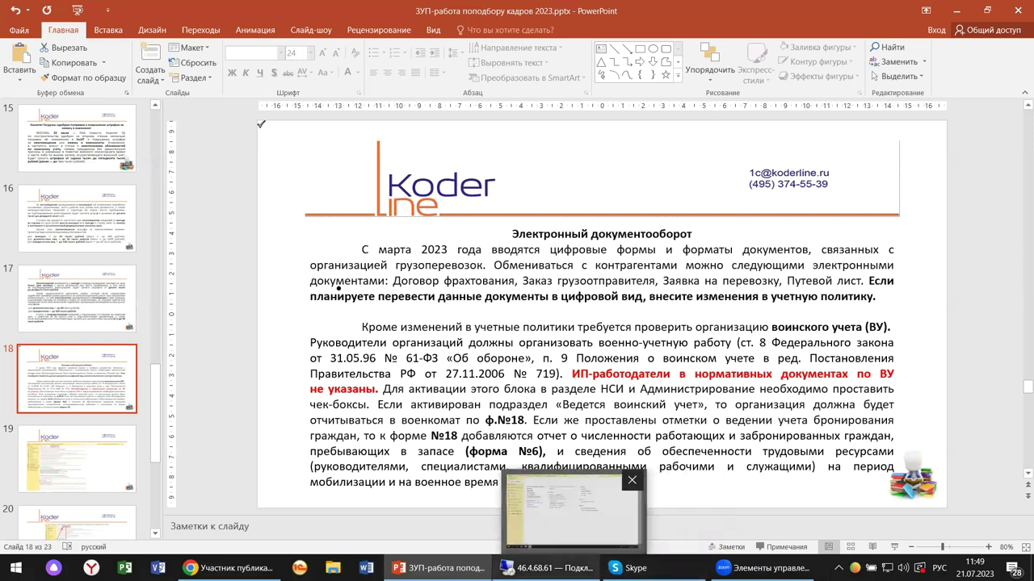
Return to Зарплата и управление персоналом КОРП, open the organization Крон-Ц from the settings and display its Учетная политика.
mouse_move(542, 567)
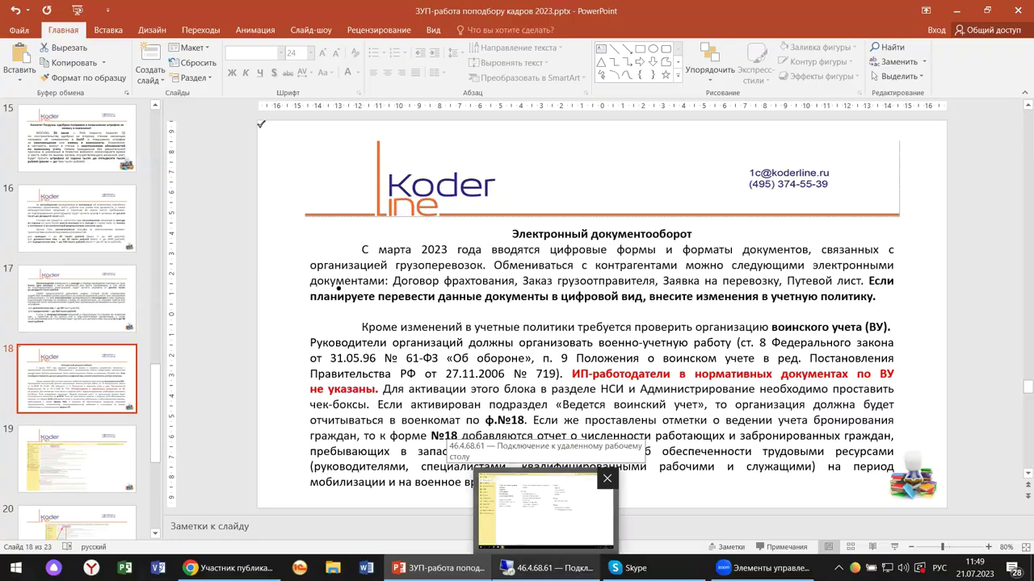
click(545, 508)
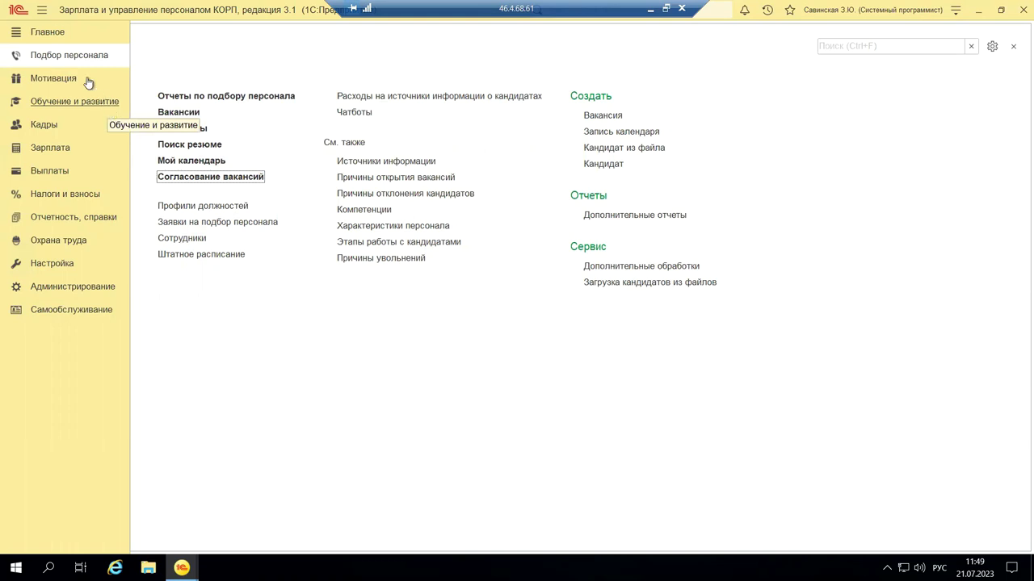
click(50, 35)
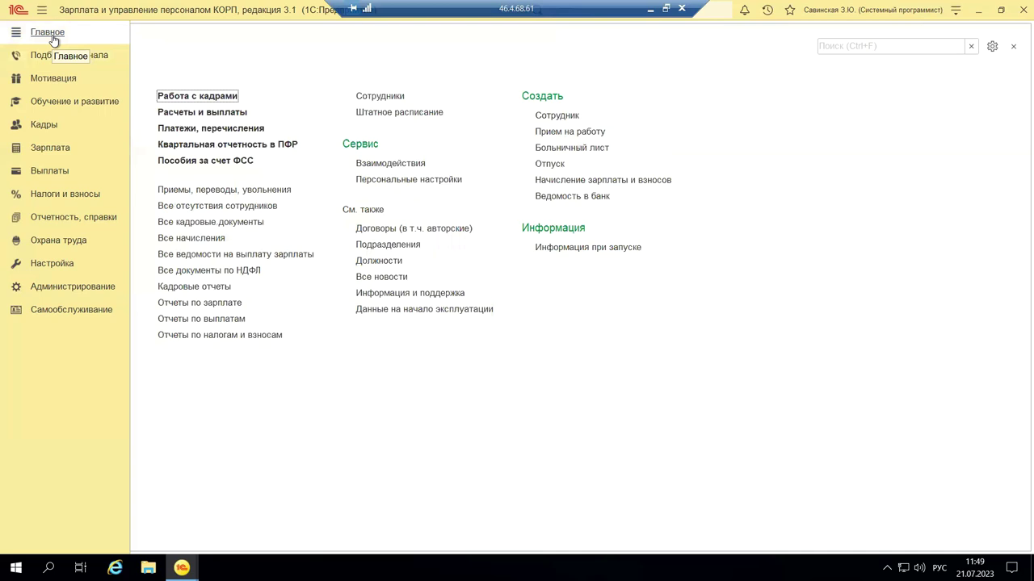
click(61, 271)
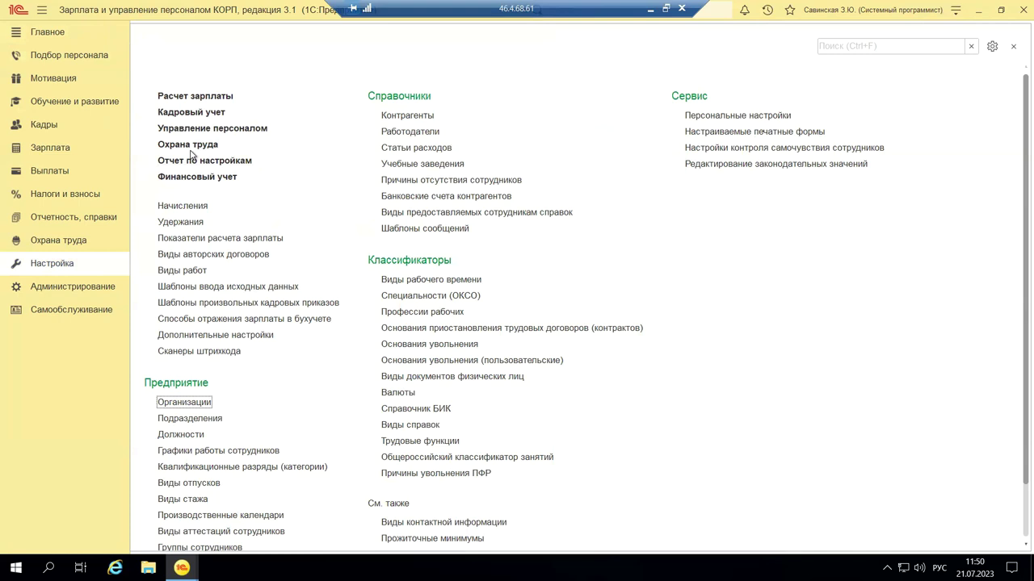
click(184, 402)
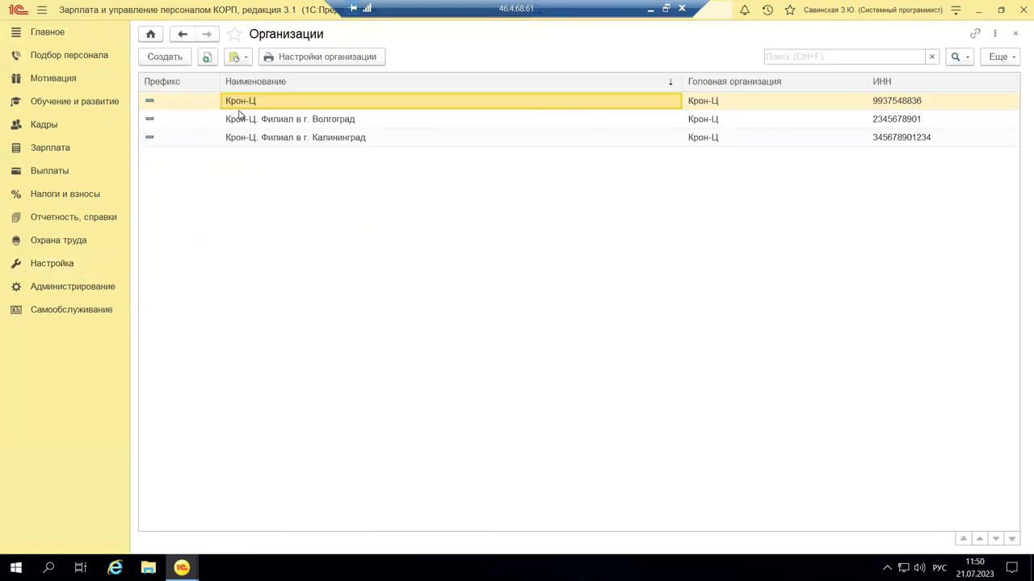
double_click(239, 102)
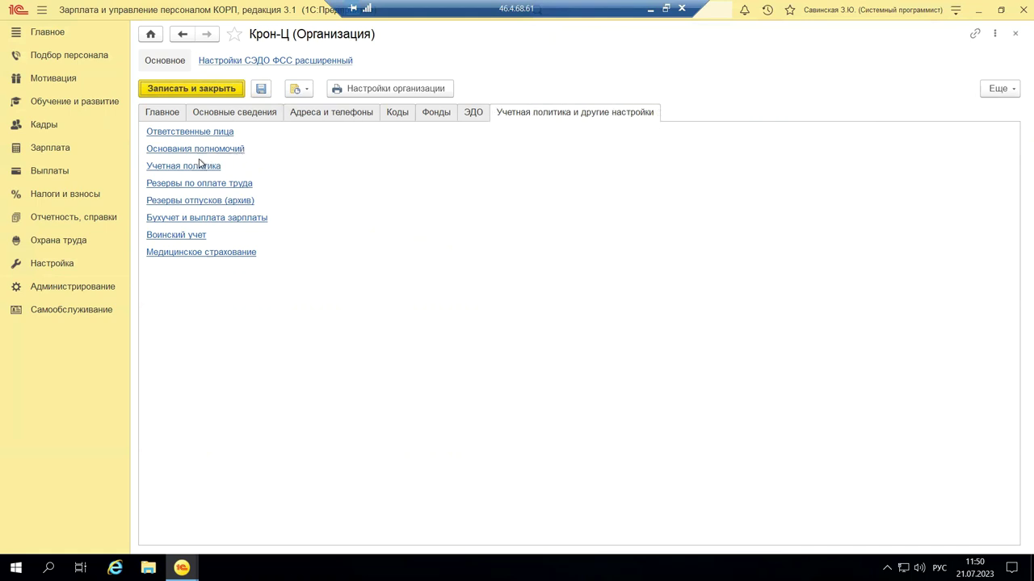
click(175, 171)
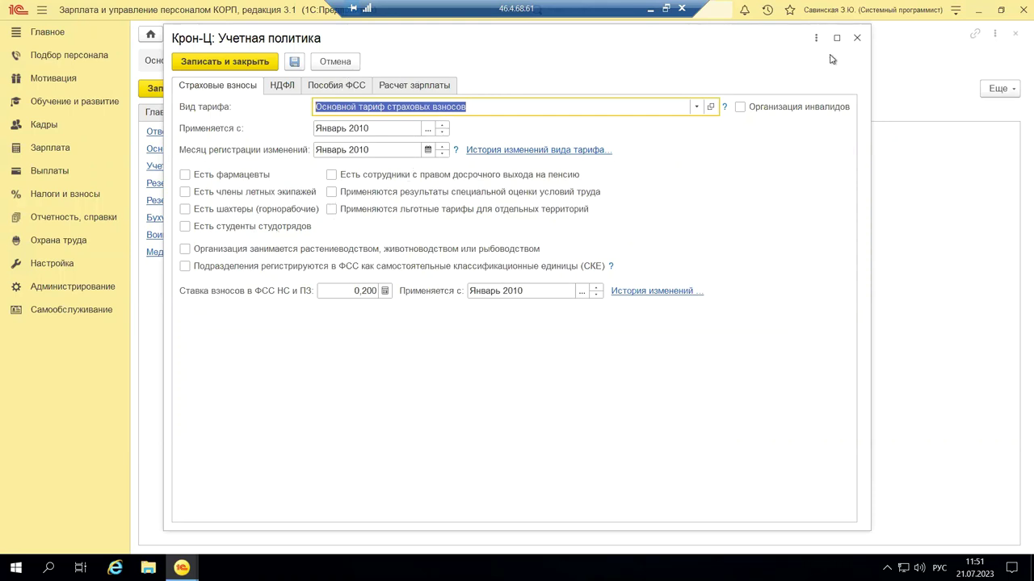
Close the Крон-Ц accounting policy, switch to the 1С:ERP Управление предприятием 2 demo base and open the organization Андромеда Плюс.
click(856, 38)
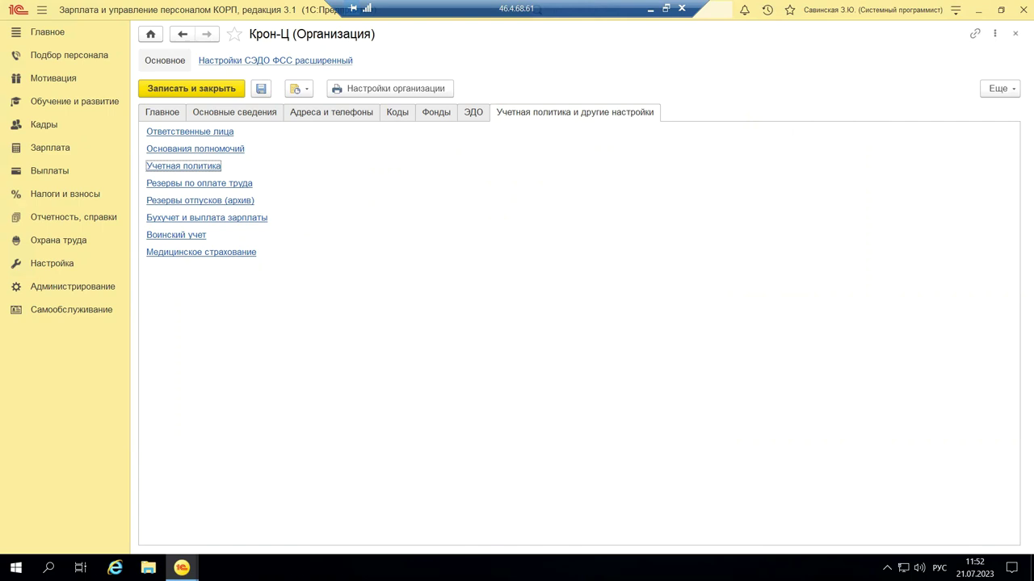
mouse_move(181, 568)
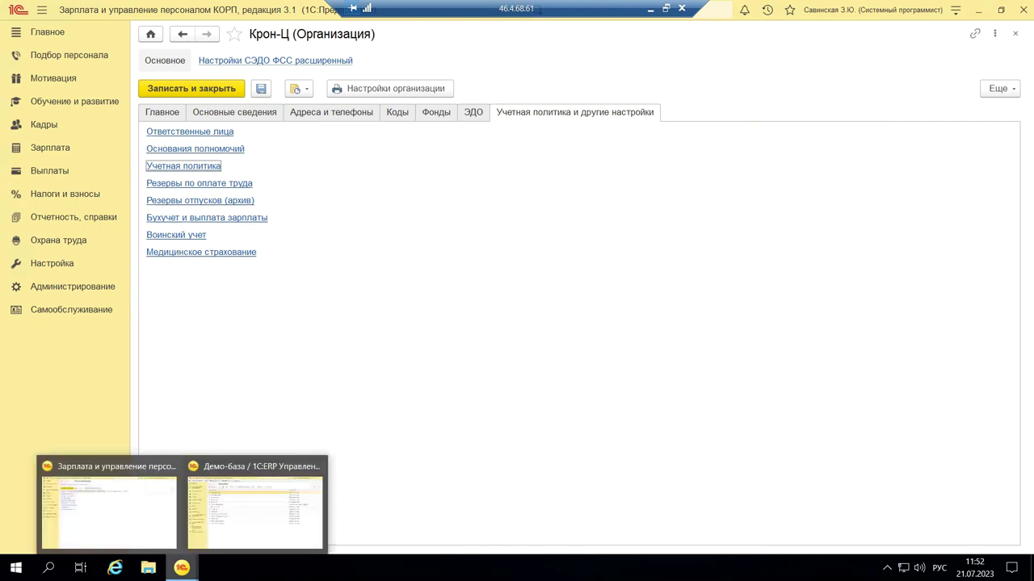
click(215, 535)
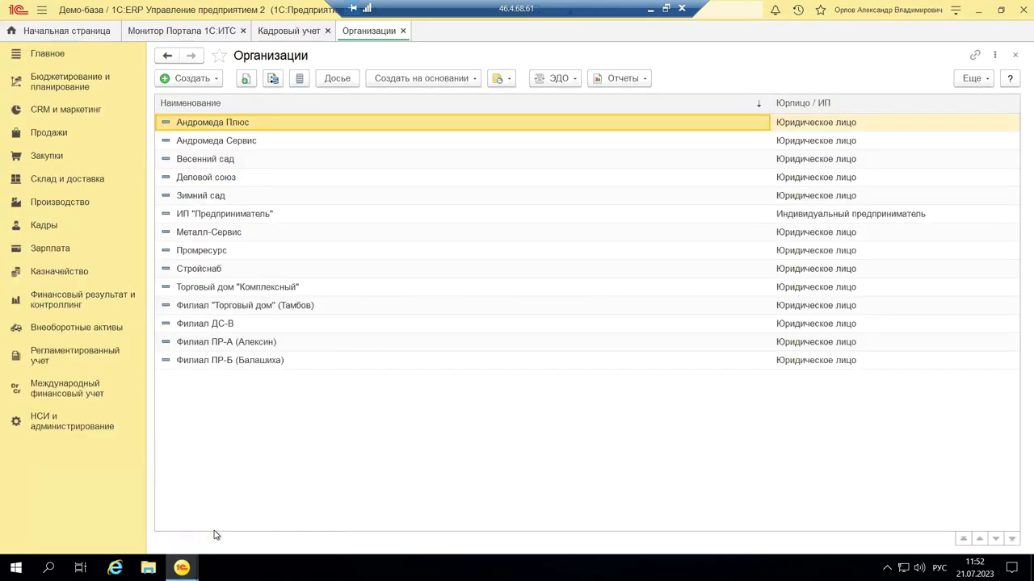
click(36, 427)
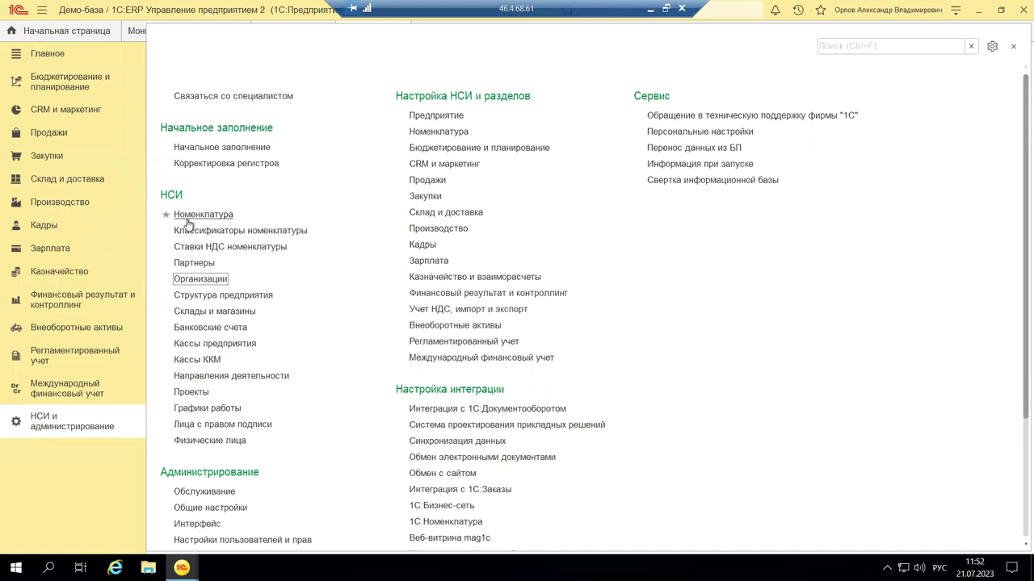
click(194, 280)
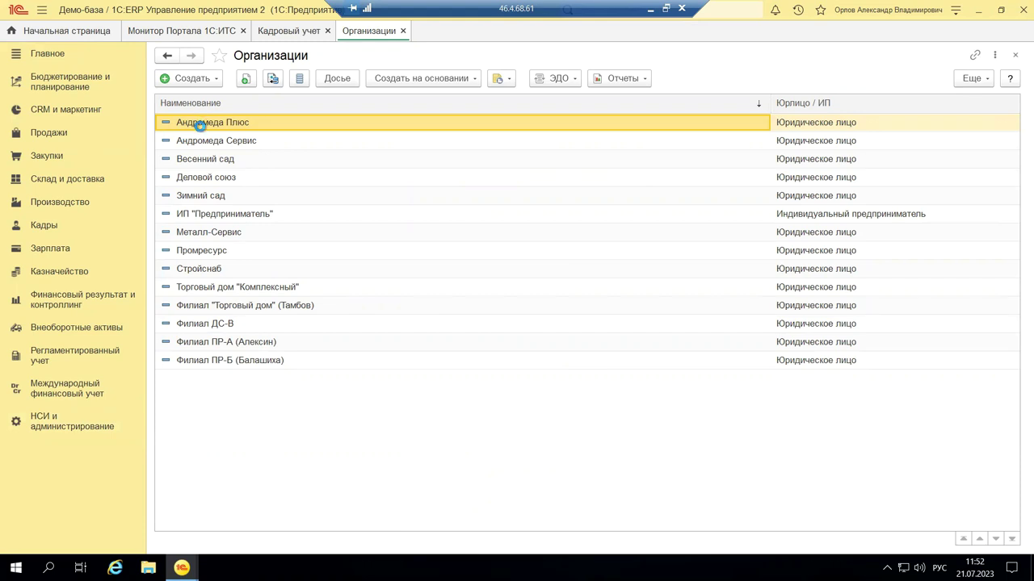
double_click(200, 123)
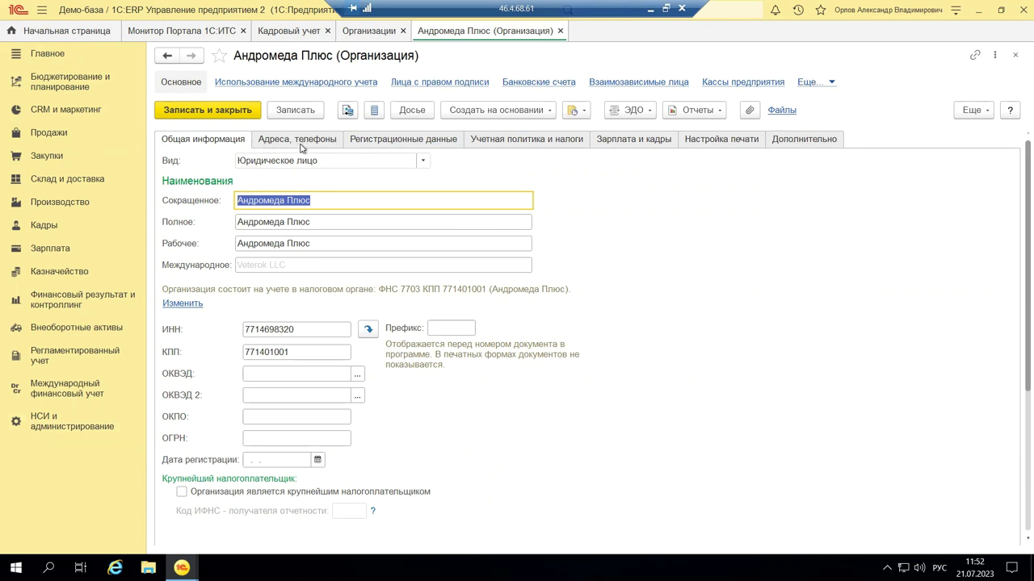
Look through the accounting policy and payroll settings of Андромеда Плюс, then view its Настройки системы налогообложения and close them without changes.
click(515, 139)
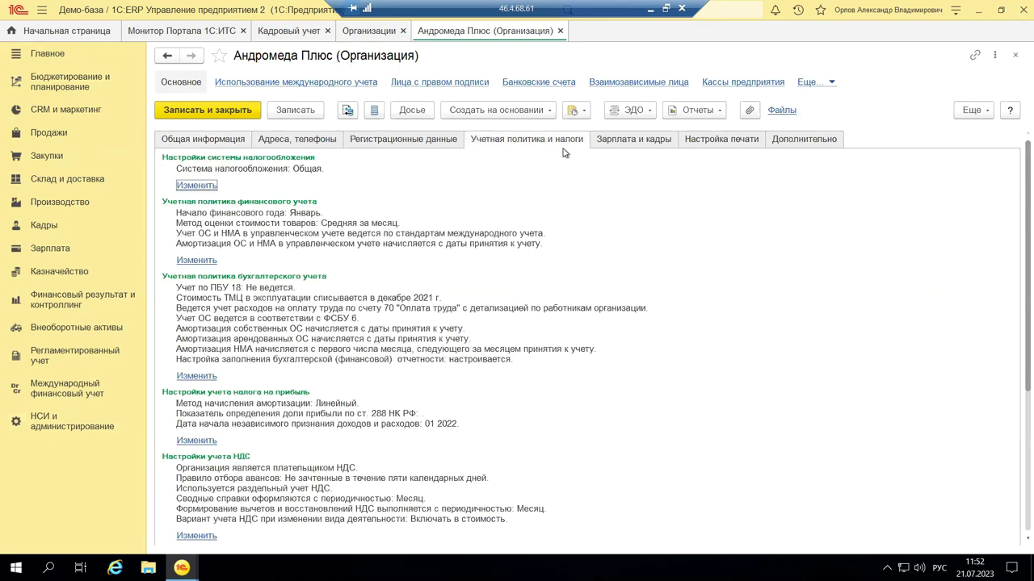
click(630, 142)
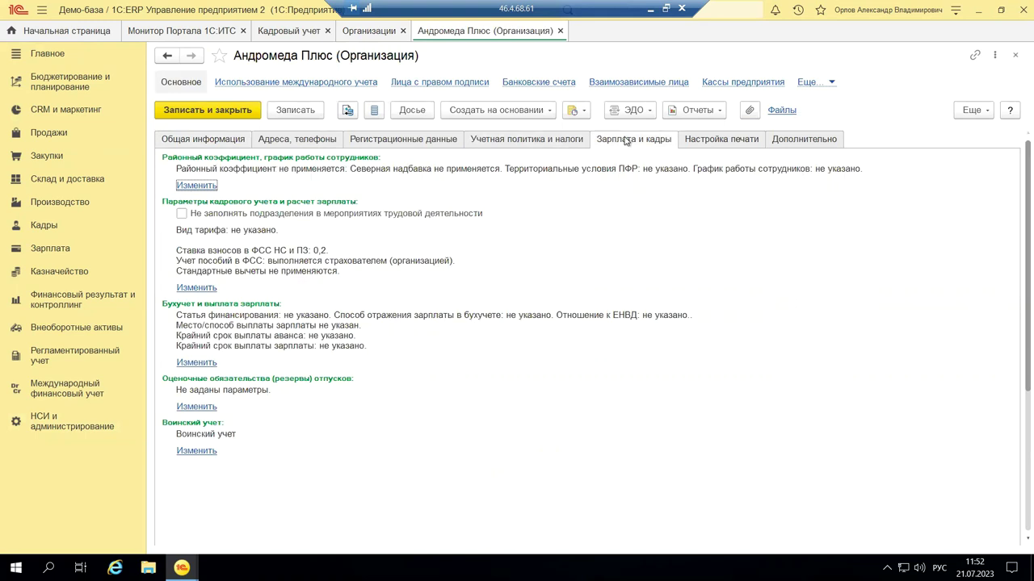
click(495, 143)
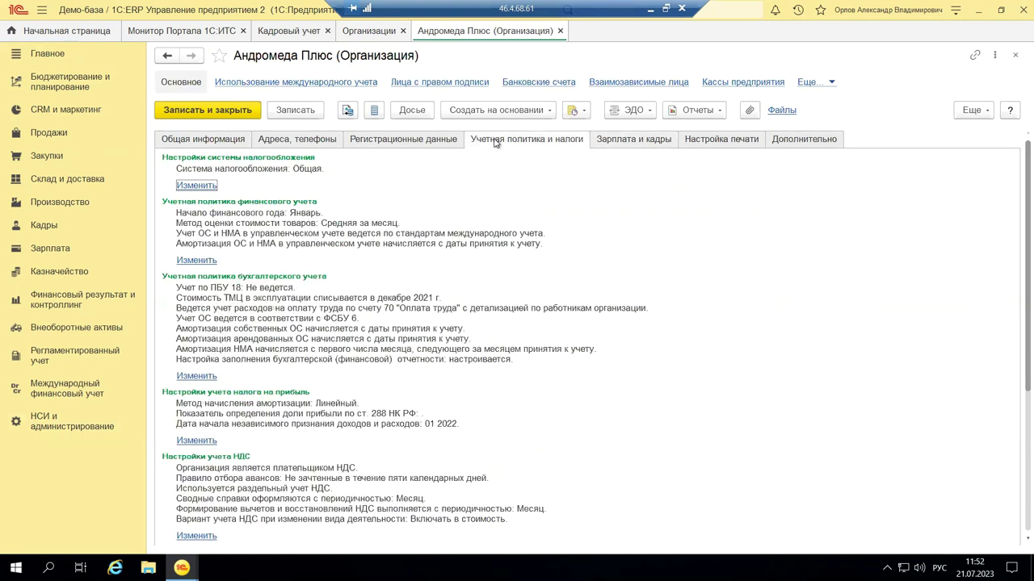
click(192, 186)
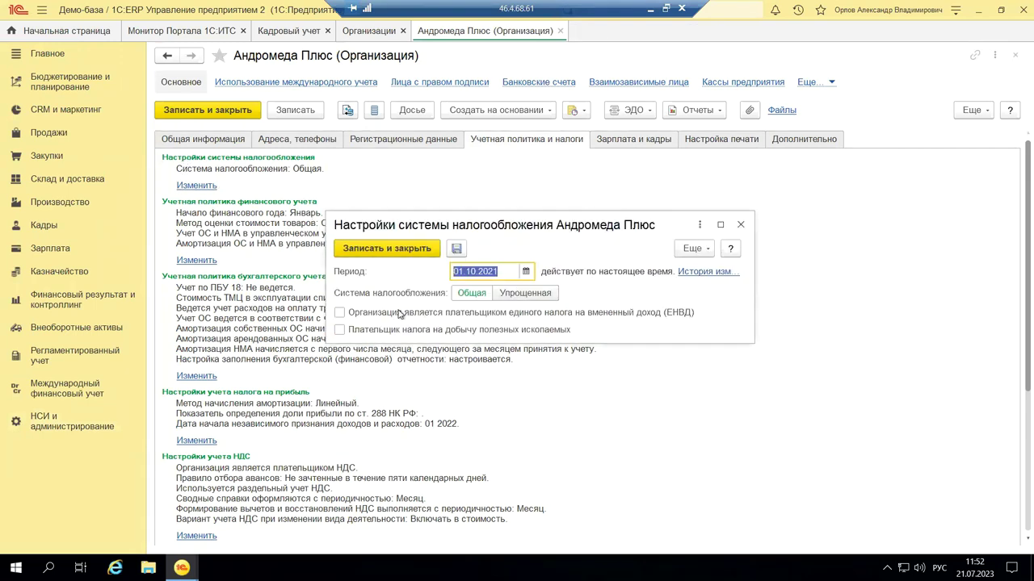
click(739, 227)
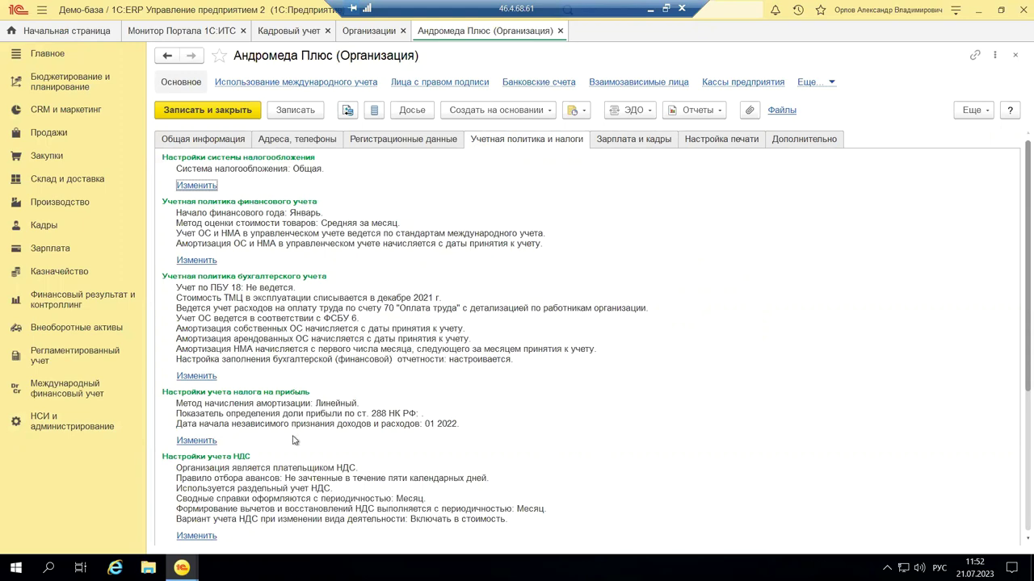
Examine the organization's financial and bookkeeping policy, profit tax, НДС and property tax settings on the Учетная политика и налоги page.
scroll(293, 440, down, 5)
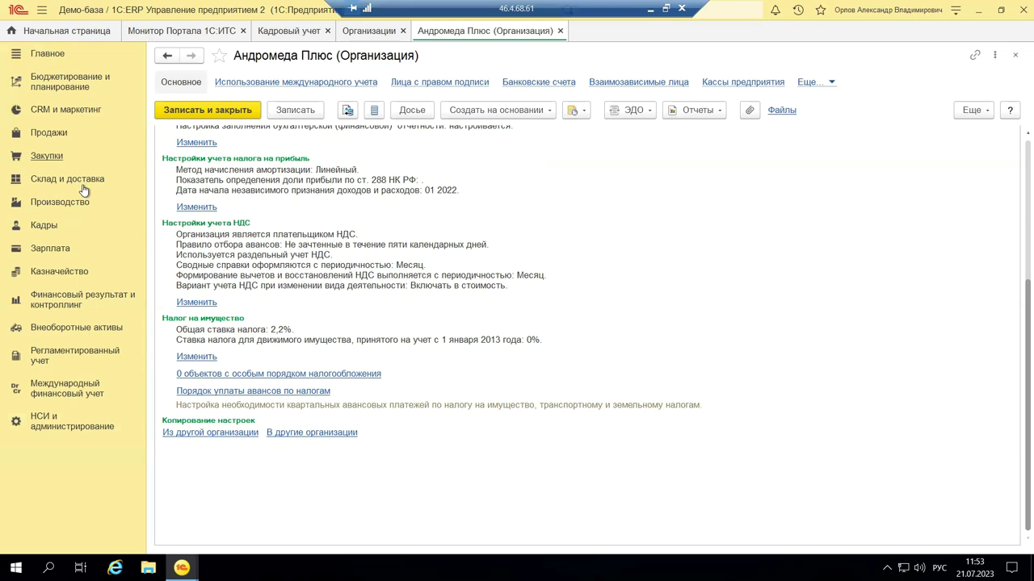
scroll(479, 244, up, 5)
scroll(475, 245, down, 4)
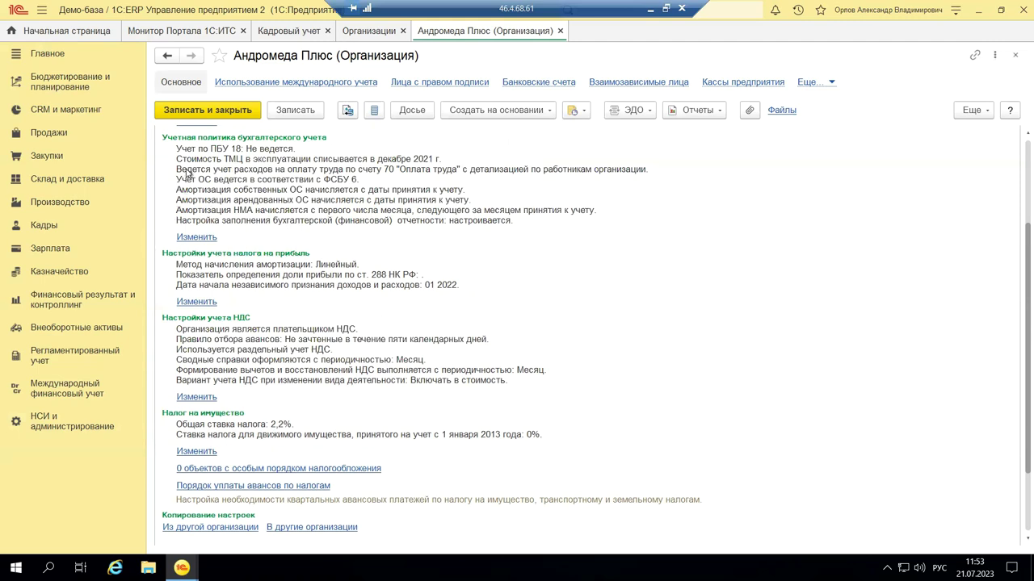
scroll(307, 219, up, 2)
scroll(308, 219, down, 2)
scroll(308, 219, up, 4)
scroll(308, 219, down, 2)
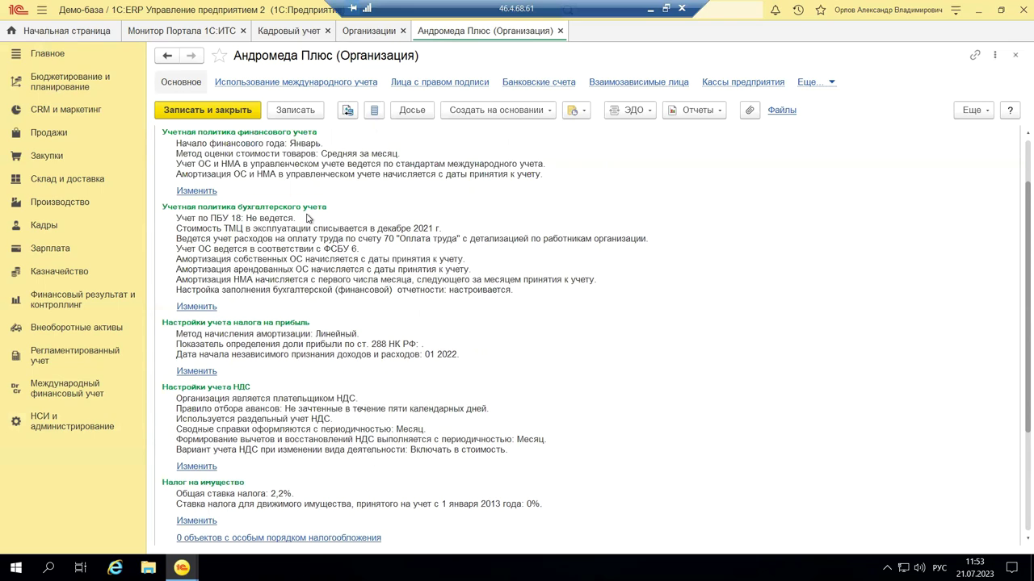
scroll(308, 218, down, 2)
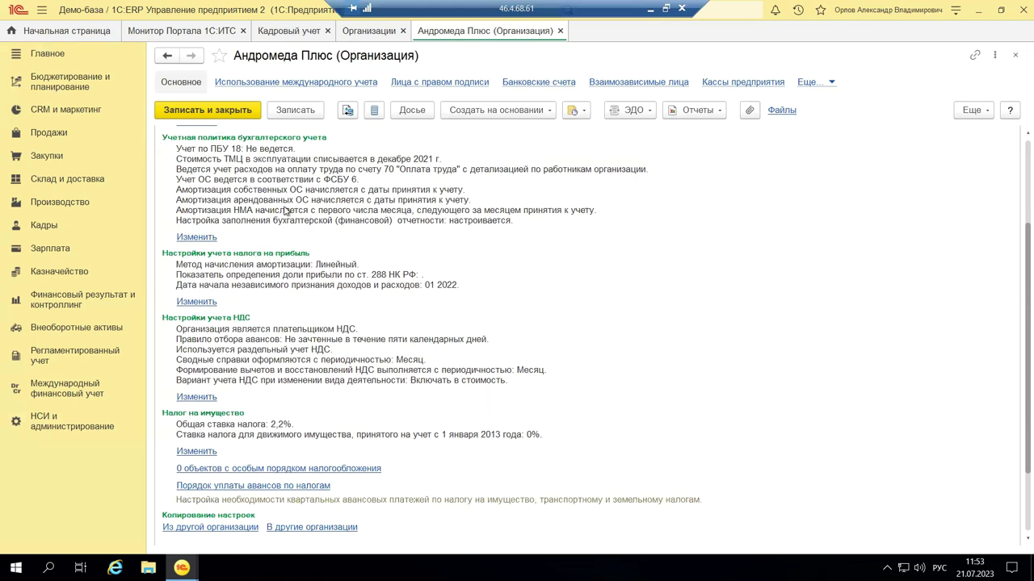
scroll(284, 210, down, 1)
scroll(284, 210, up, 5)
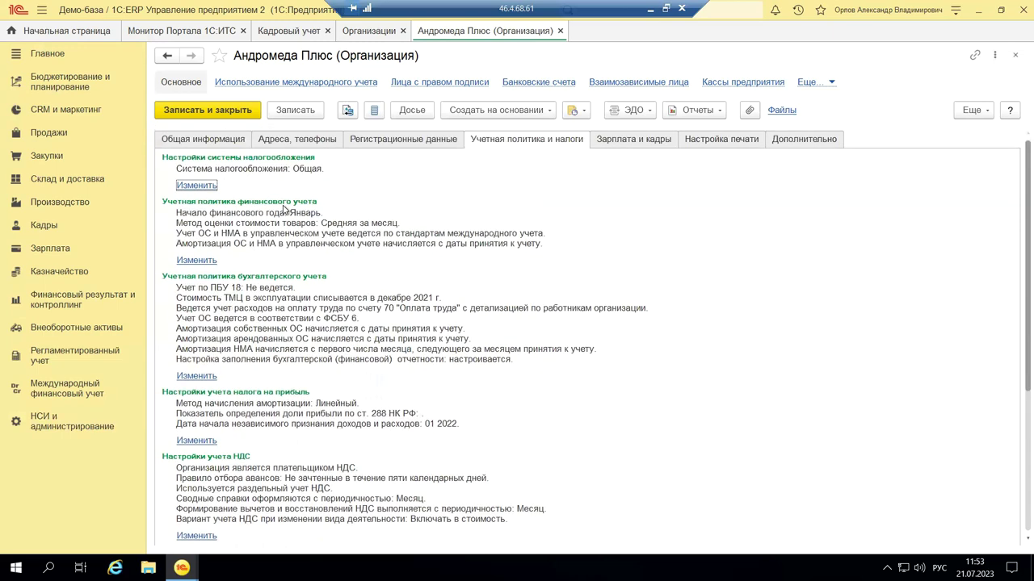
Point out the ОКВЭД, ОКВЭД 2, ОКПО, ИНН and КПП fields in the general information of Андромеда Плюс, then close its card.
click(229, 142)
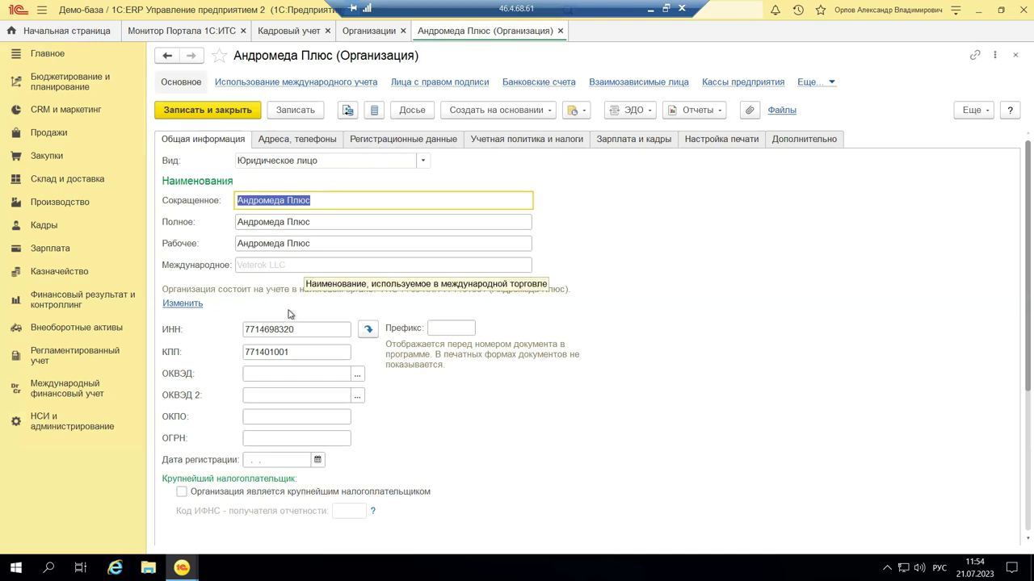
click(289, 374)
click(284, 395)
click(278, 417)
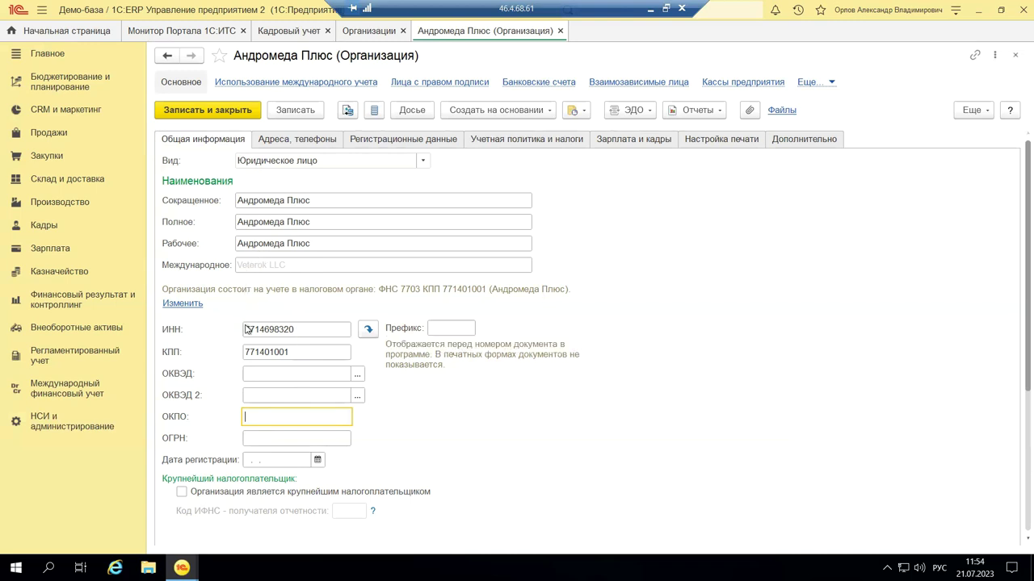
double_click(285, 332)
double_click(289, 351)
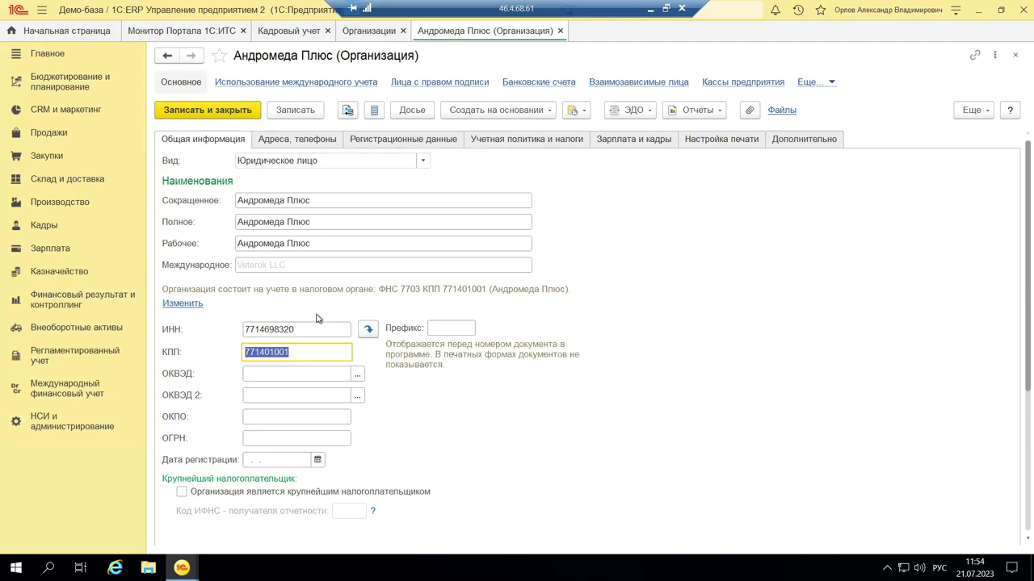
double_click(298, 329)
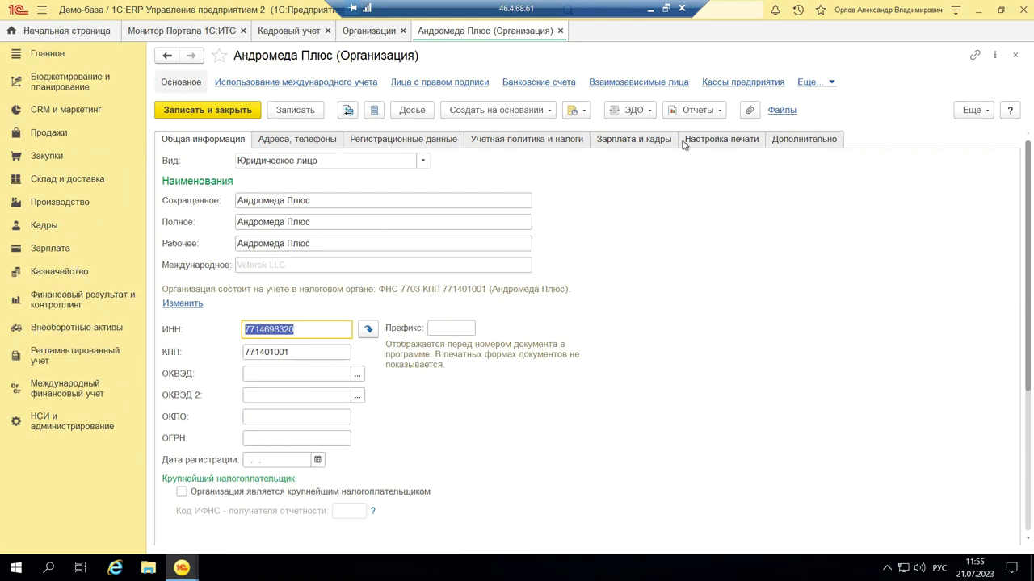
click(1014, 58)
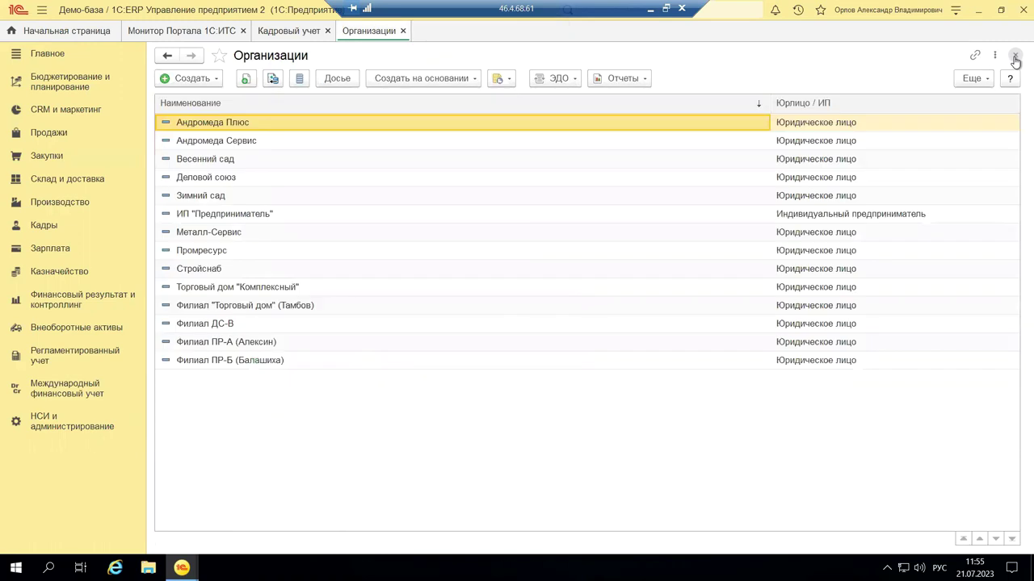
Switch back to the PowerPoint presentation and review slide 18 on electronic document flow and military registration.
click(649, 12)
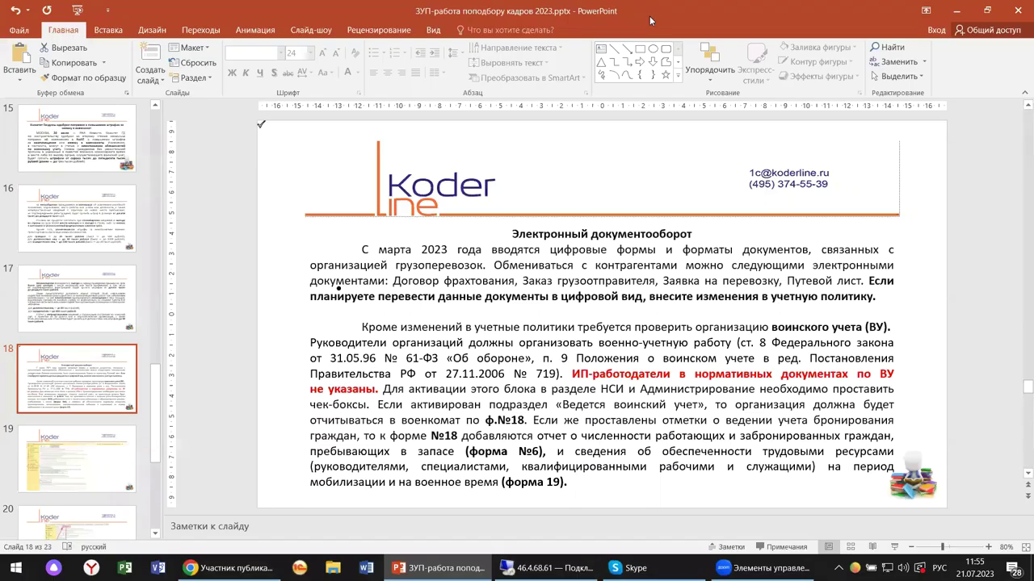
scroll(542, 341, up, 1)
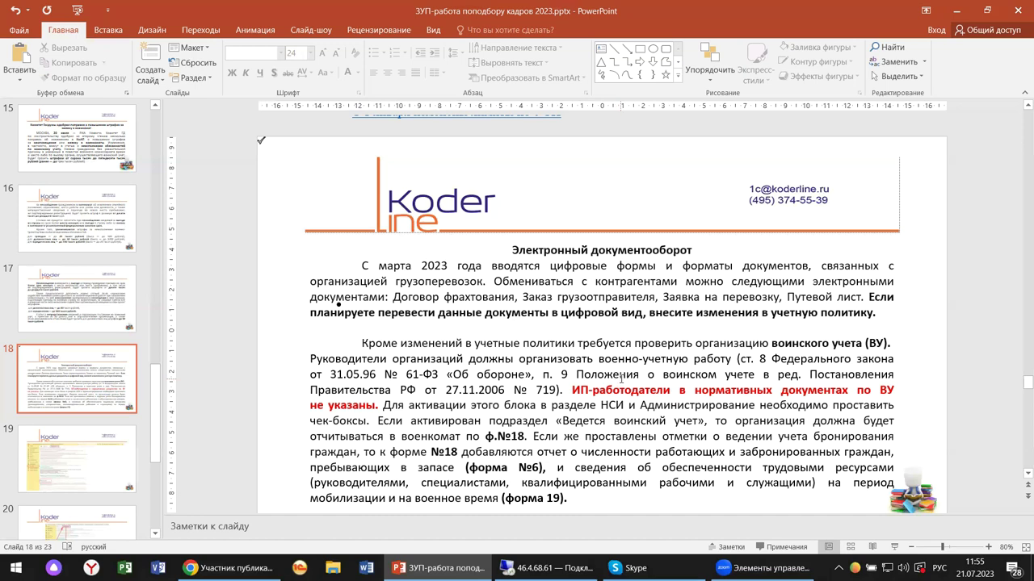
scroll(625, 396, down, 1)
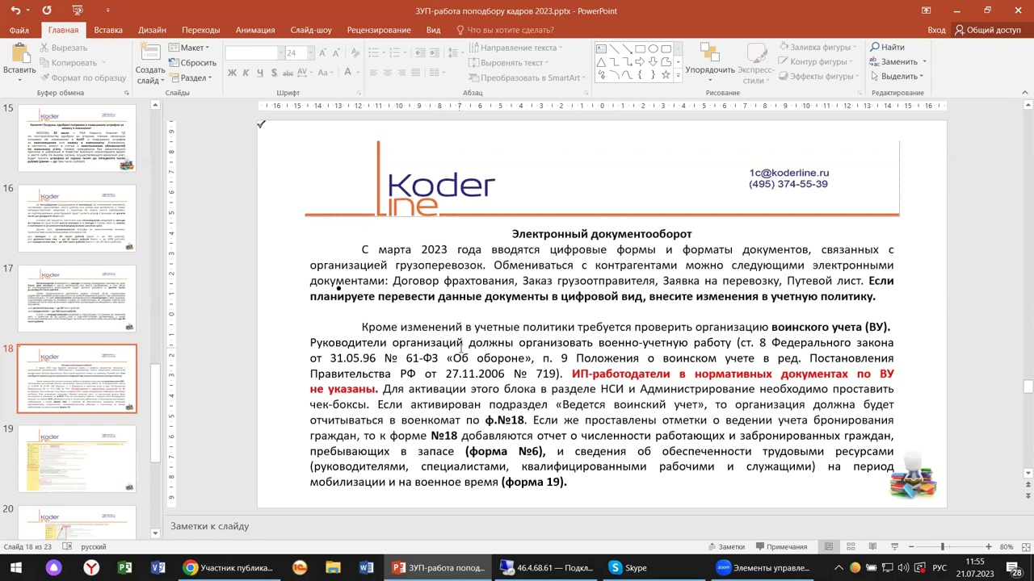
scroll(457, 347, up, 1)
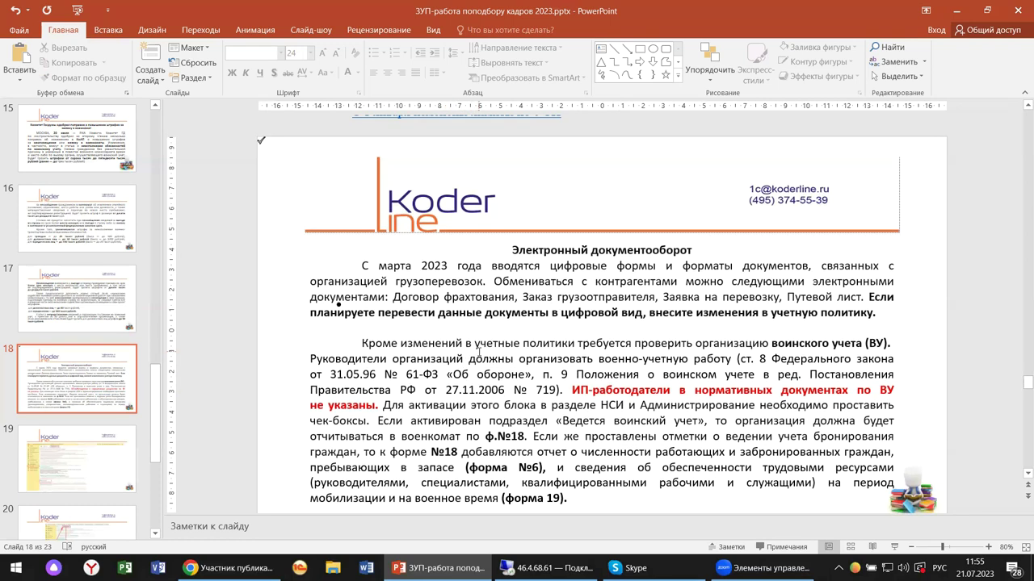